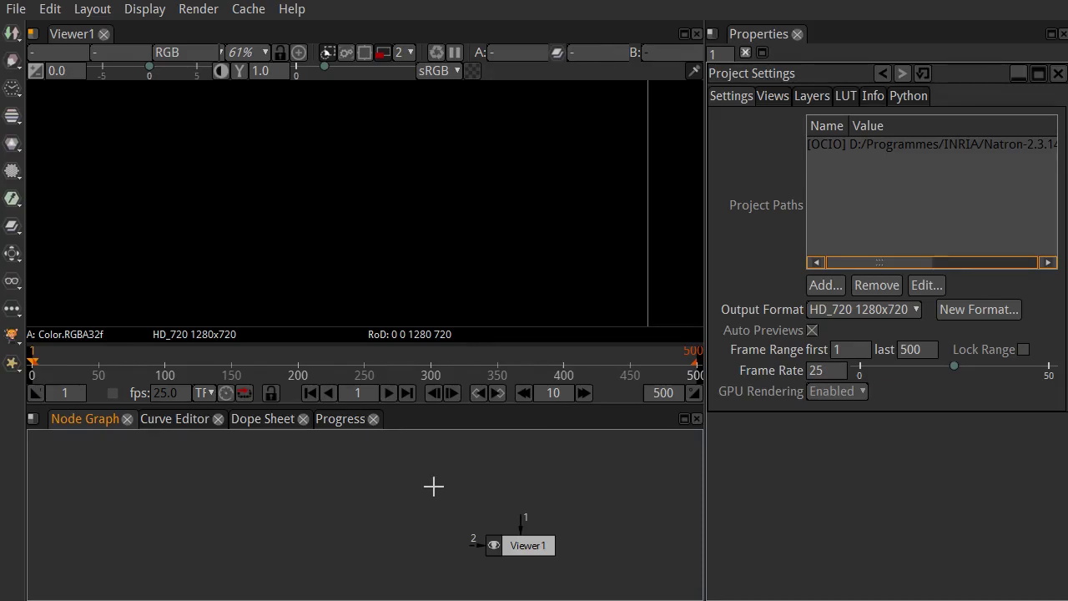
{"action": "left_click_drag", "start_coordinate": [397, 469], "coordinate": [435, 478]}
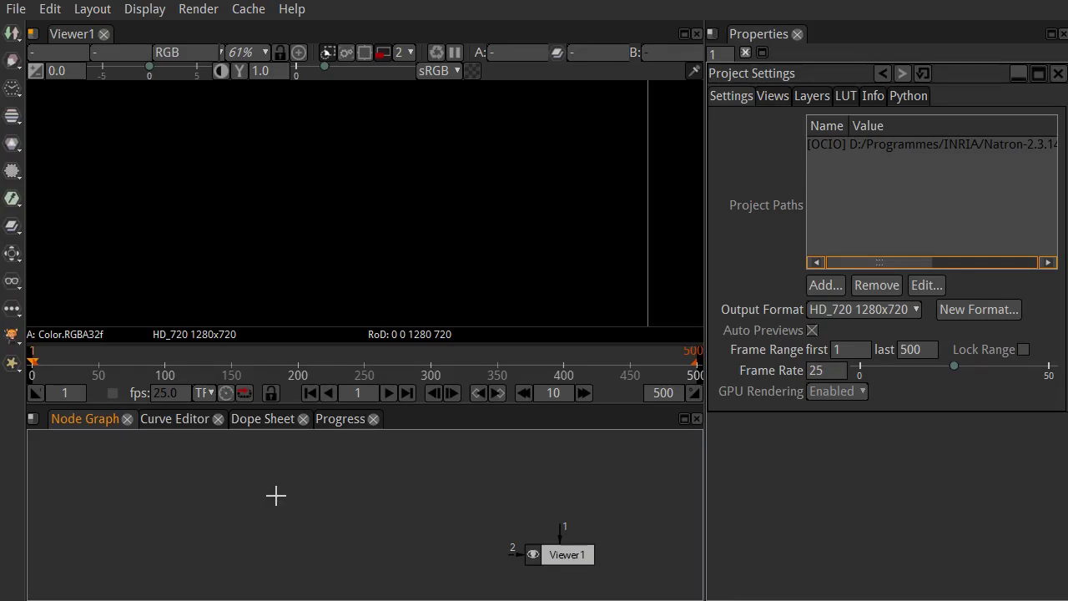
{"action": "left_click_drag", "start_coordinate": [335, 502], "coordinate": [367, 500]}
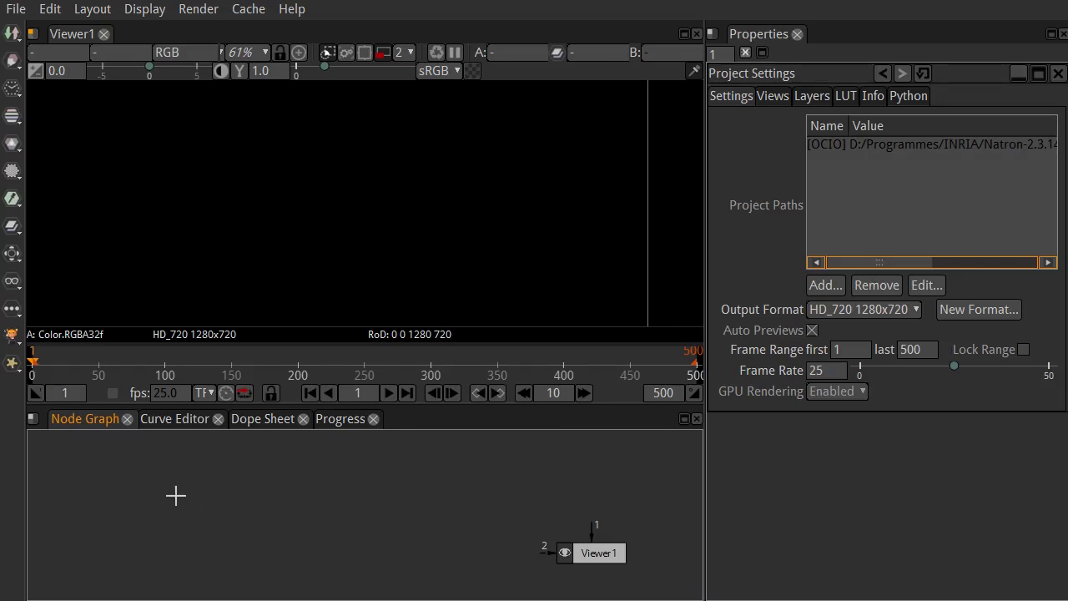
Step: Load the bateau_######.png image sequence with a Read node, place it well left of Viewer1 and show it in the viewer
{"action": "key", "text": "r"}
{"action": "left_click", "coordinate": [471, 216]}
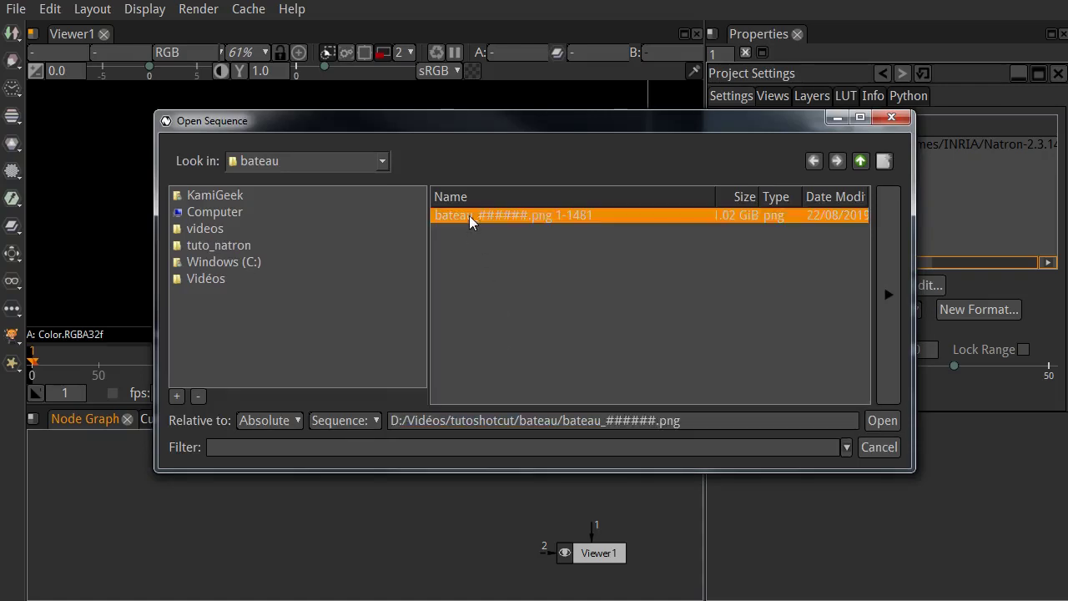
{"action": "left_click", "coordinate": [886, 420]}
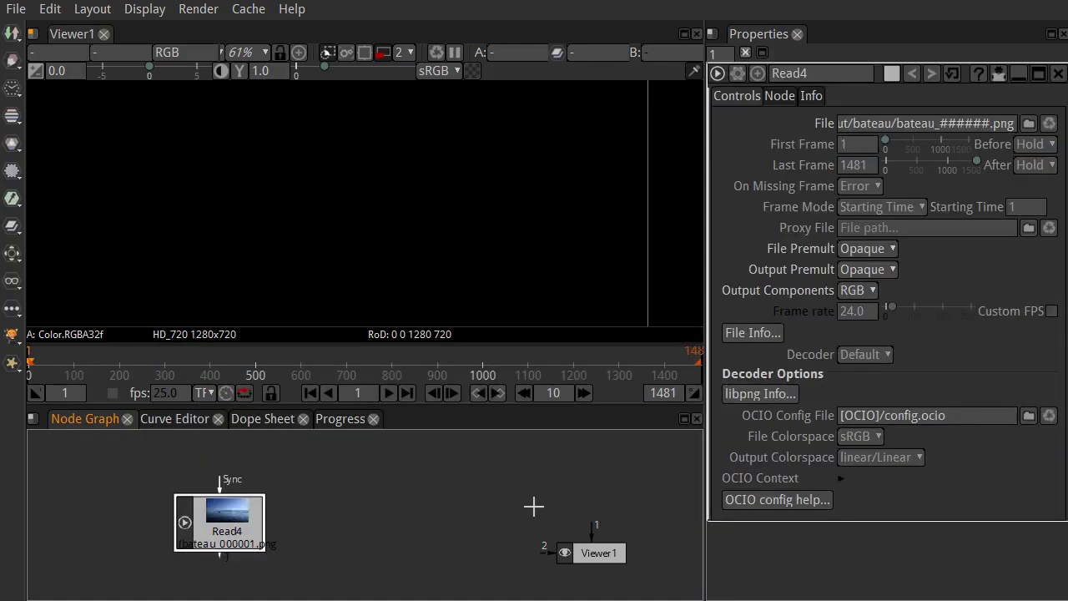
{"action": "left_click_drag", "start_coordinate": [247, 525], "coordinate": [136, 495]}
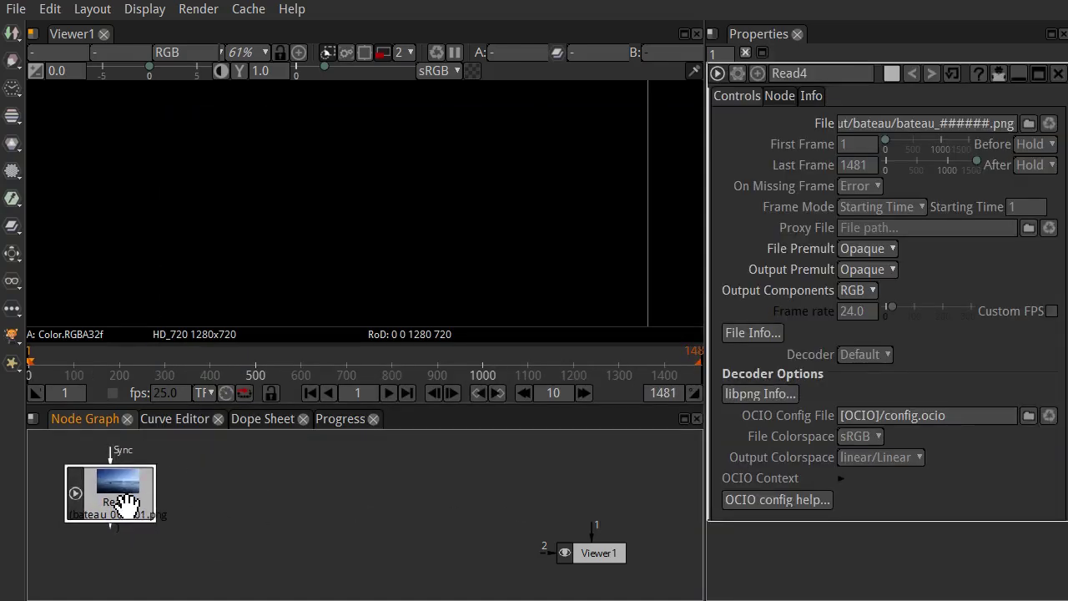
{"action": "key", "text": "1"}
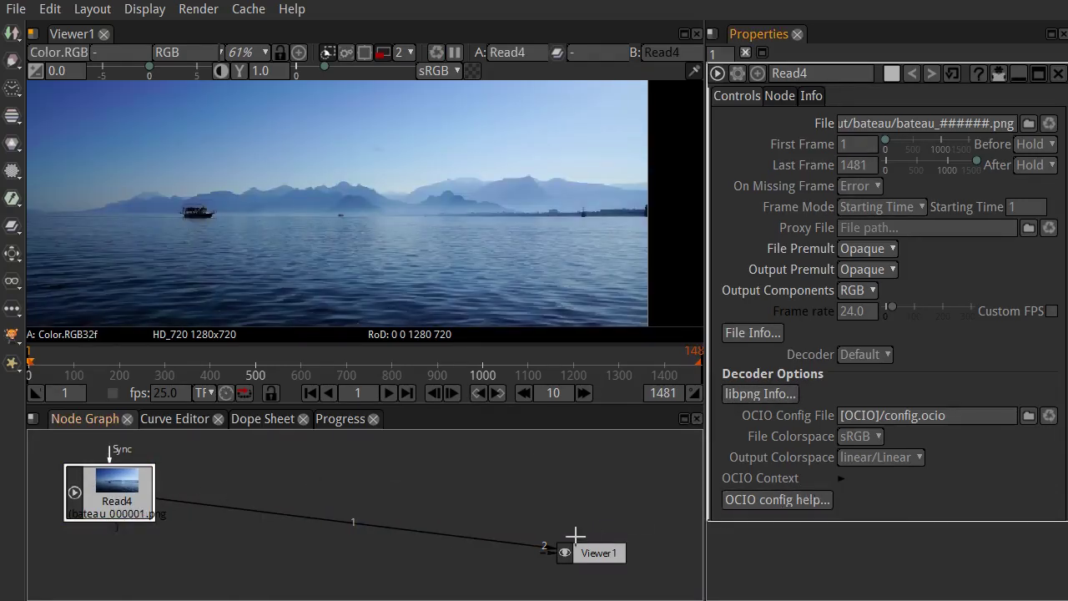
Step: Set the last frame of the project's frame range to 300 in the project settings
{"action": "left_click", "coordinate": [590, 562]}
{"action": "key", "text": "s"}
{"action": "double_click", "coordinate": [843, 371]}
{"action": "key", "text": "shift+Tab"}
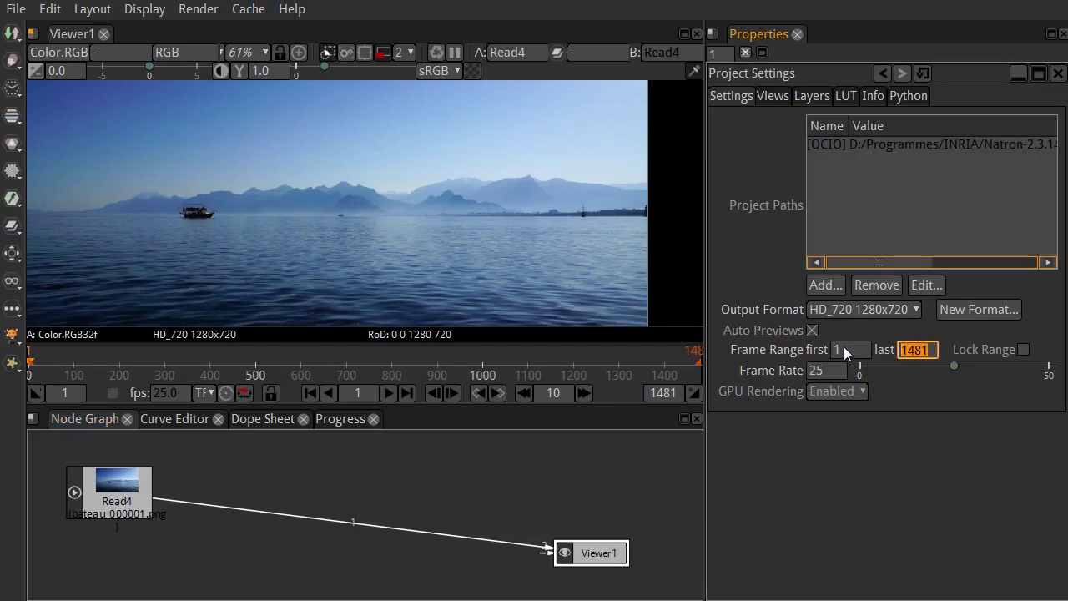
{"action": "type", "text": "300"}
{"action": "key", "text": "Return"}
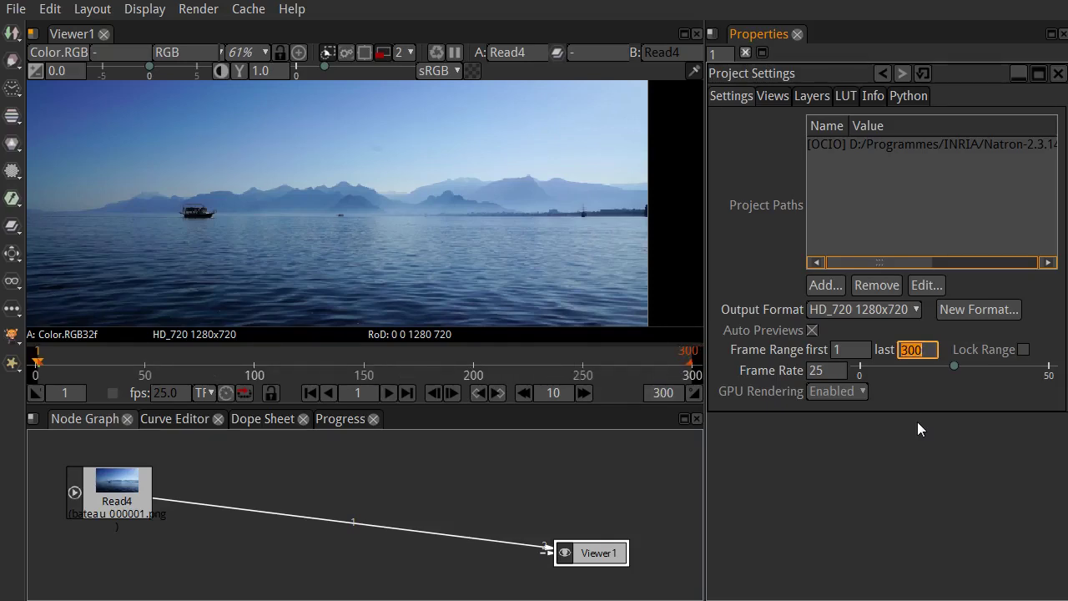
Step: Enable the custom FPS option on the boat footage's Read node and set its frame rate to 25
{"action": "double_click", "coordinate": [155, 474]}
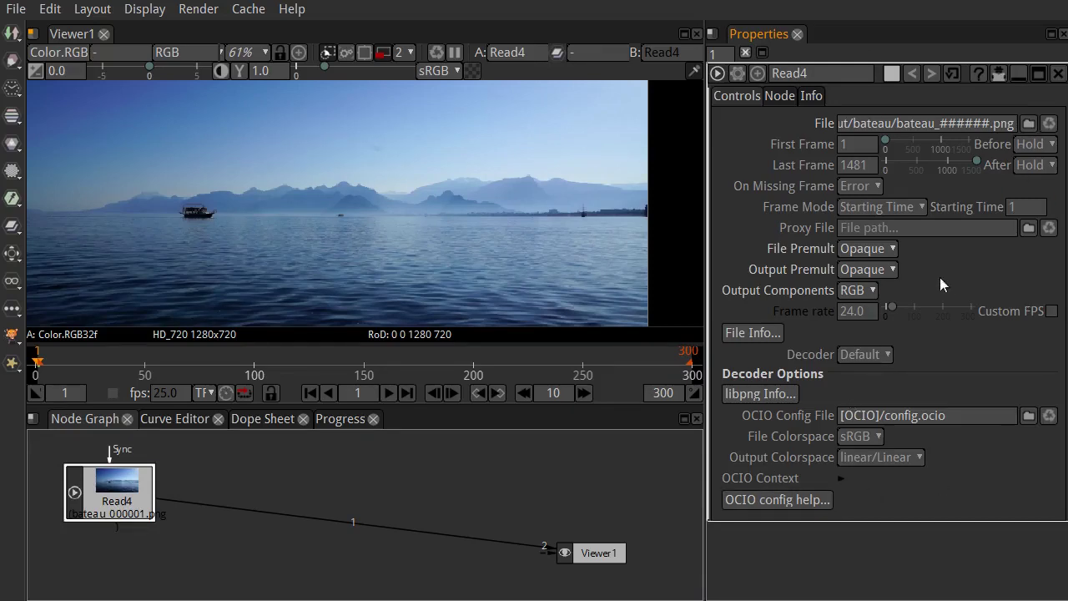
{"action": "left_click", "coordinate": [1052, 311]}
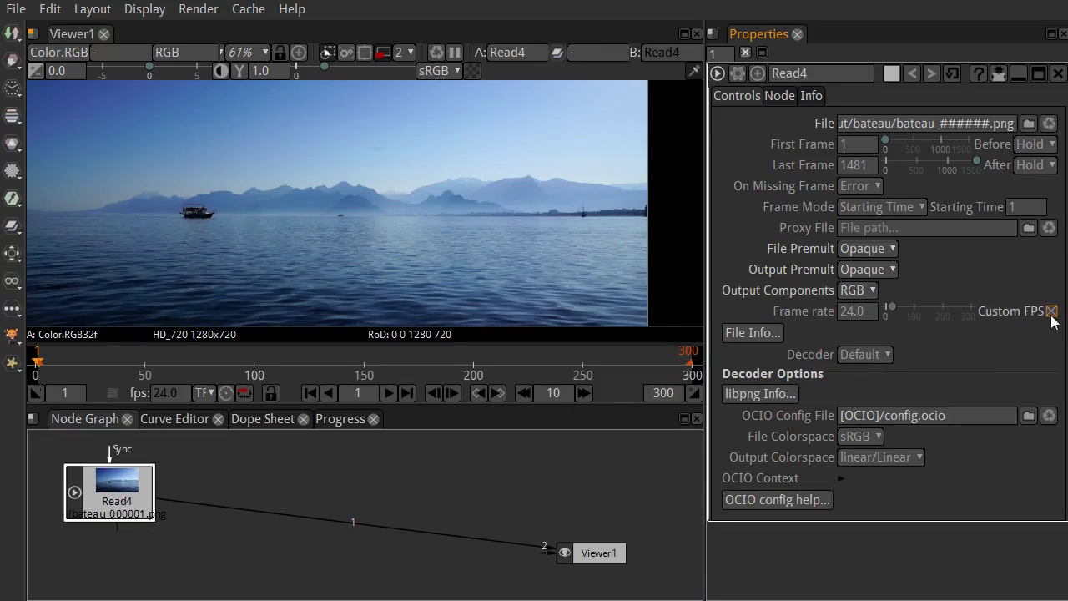
{"action": "left_click_drag", "start_coordinate": [873, 314], "coordinate": [726, 322]}
{"action": "type", "text": "25"}
{"action": "key", "text": "Return"}
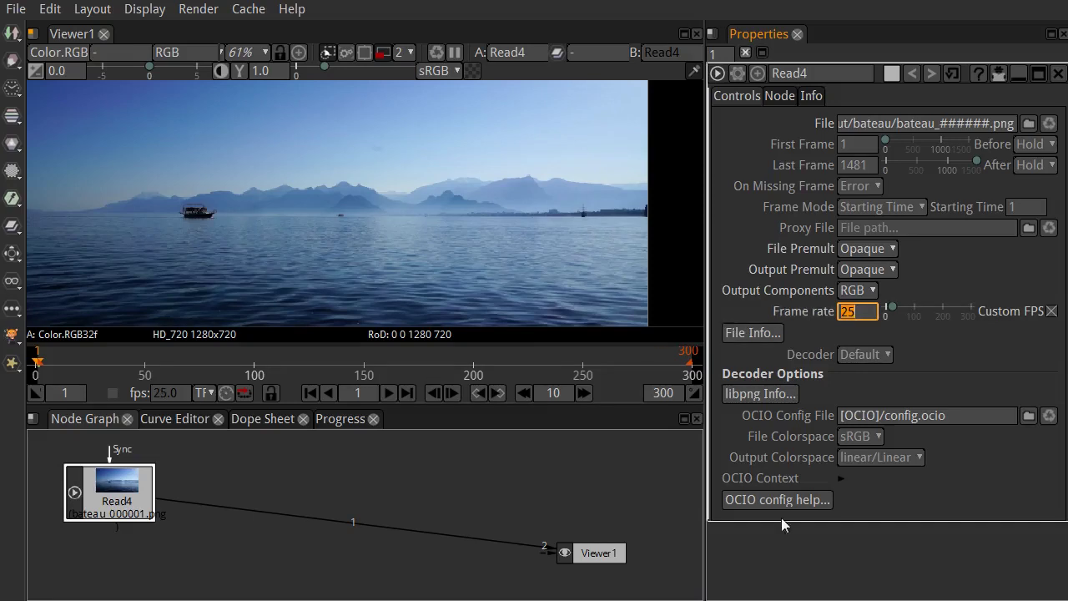
{"action": "left_click", "coordinate": [991, 357]}
{"action": "left_click", "coordinate": [462, 481]}
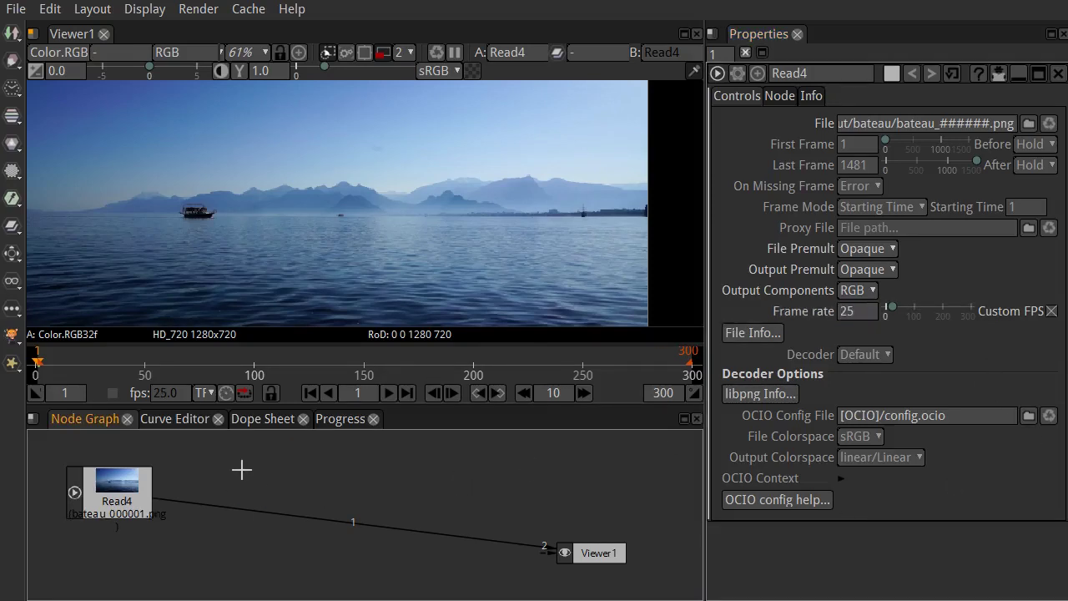
Step: Play the boat sequence through to check its motion, stop it and return to the first frame
{"action": "left_click", "coordinate": [385, 396]}
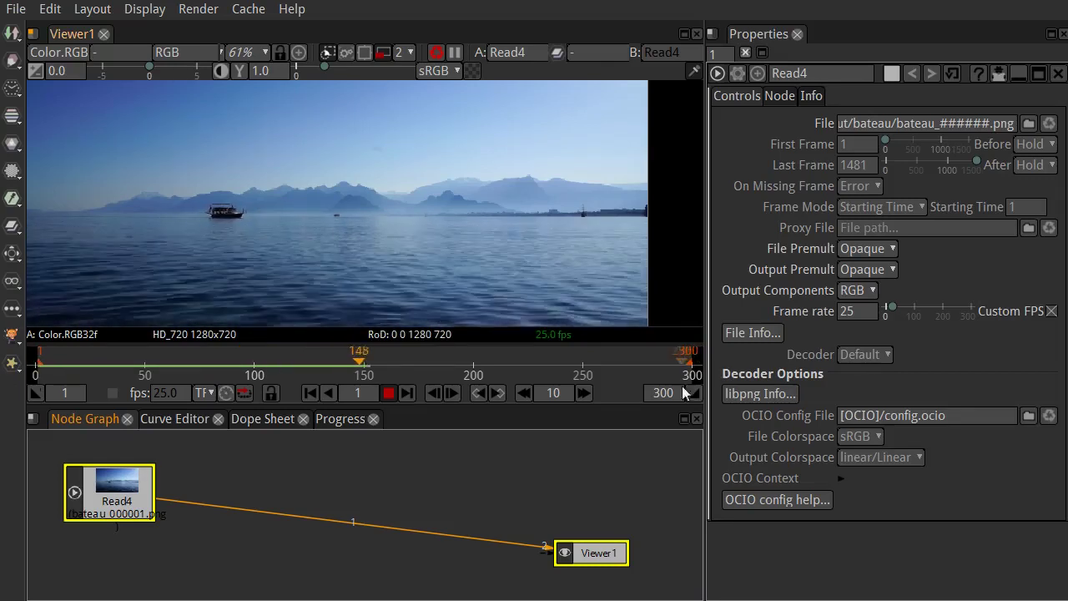
{"action": "left_click", "coordinate": [344, 497]}
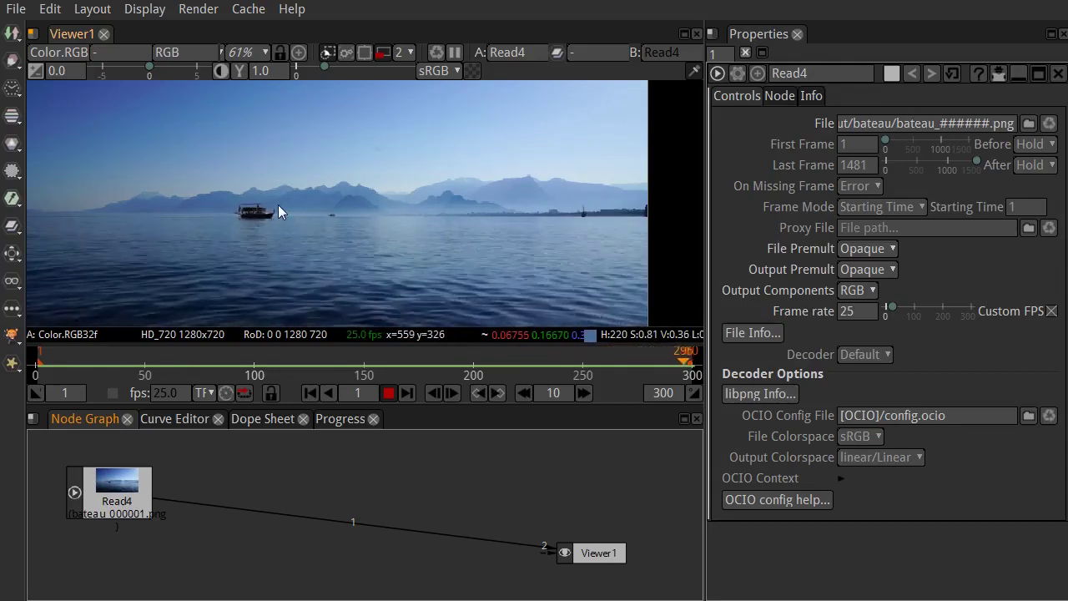
{"action": "left_click", "coordinate": [389, 392]}
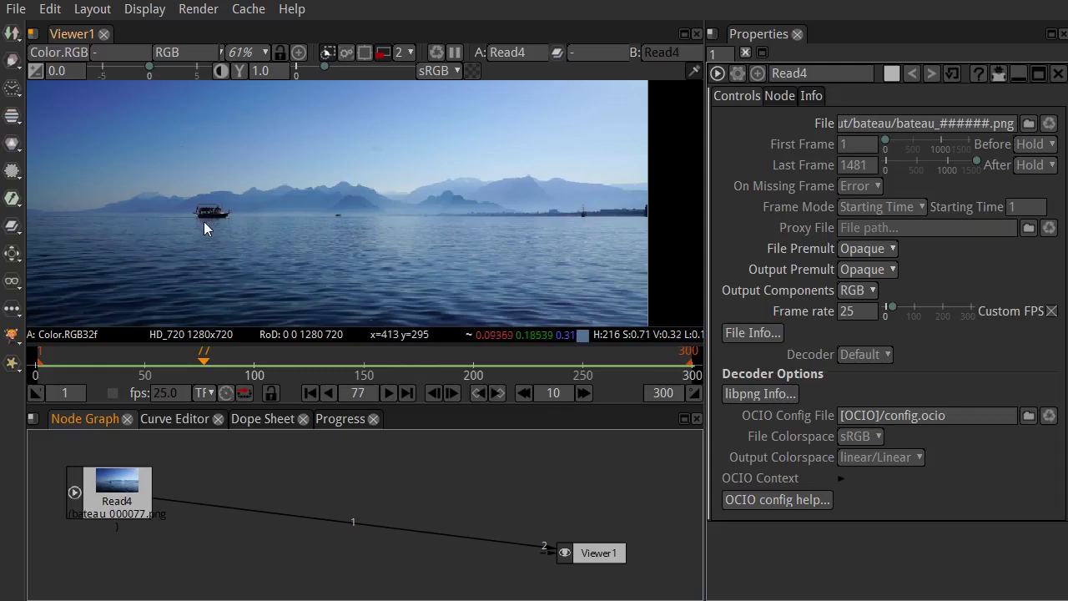
{"action": "left_click", "coordinate": [309, 392]}
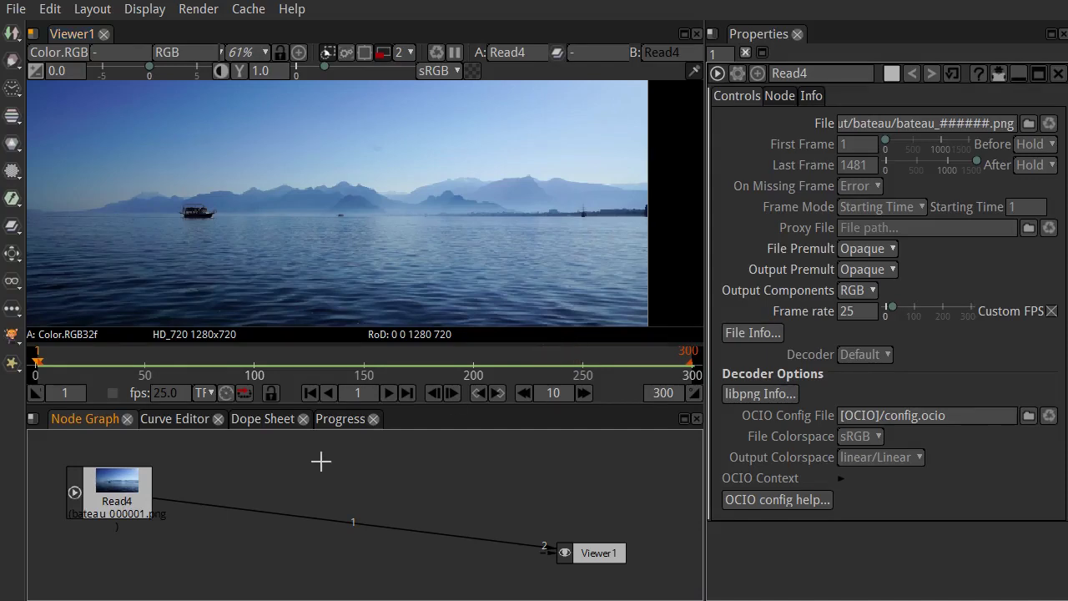
Step: Move the Read node down in the node graph so it lines up horizontally with Viewer1
{"action": "left_click", "coordinate": [112, 492]}
{"action": "left_click_drag", "start_coordinate": [117, 496], "coordinate": [101, 558]}
{"action": "left_click", "coordinate": [326, 495]}
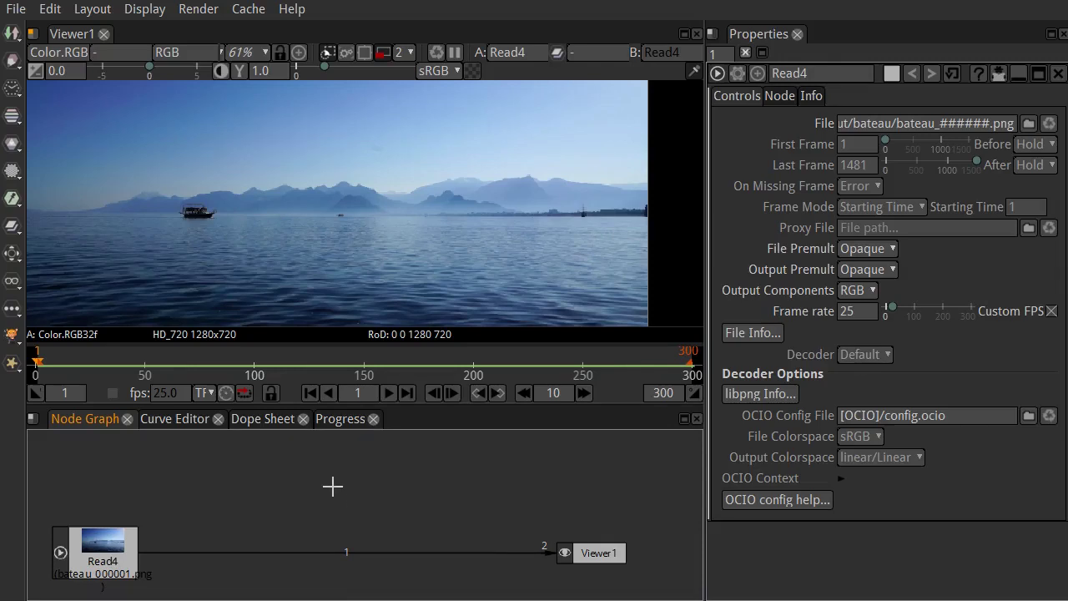
Step: Add a Text [Draw] node and place it above the link between the Read node and Viewer1
{"action": "key", "text": "Tab"}
{"action": "type", "text": "text"}
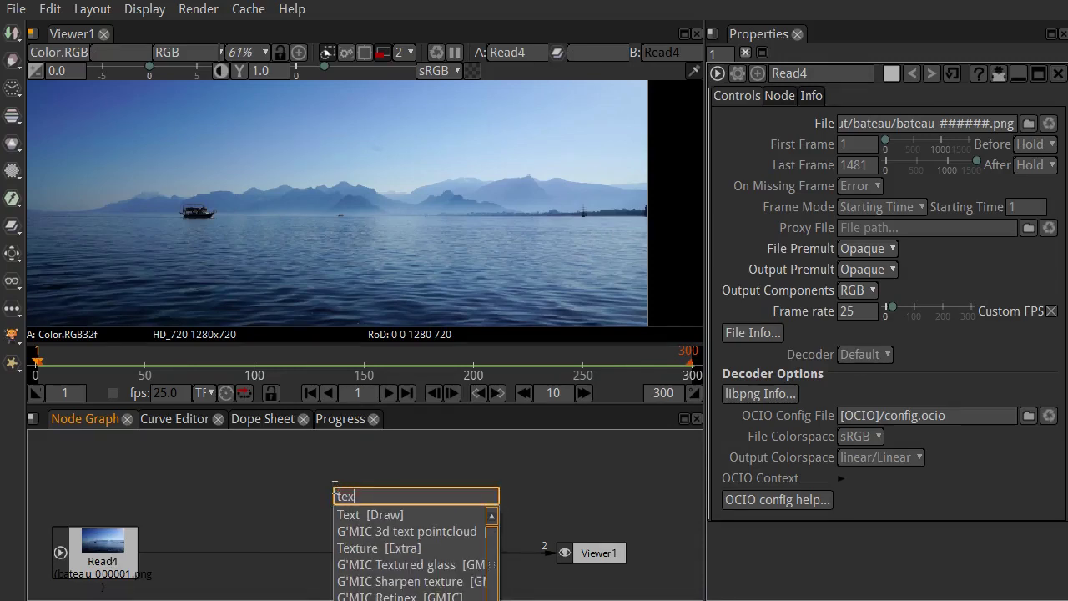
{"action": "left_click", "coordinate": [355, 515]}
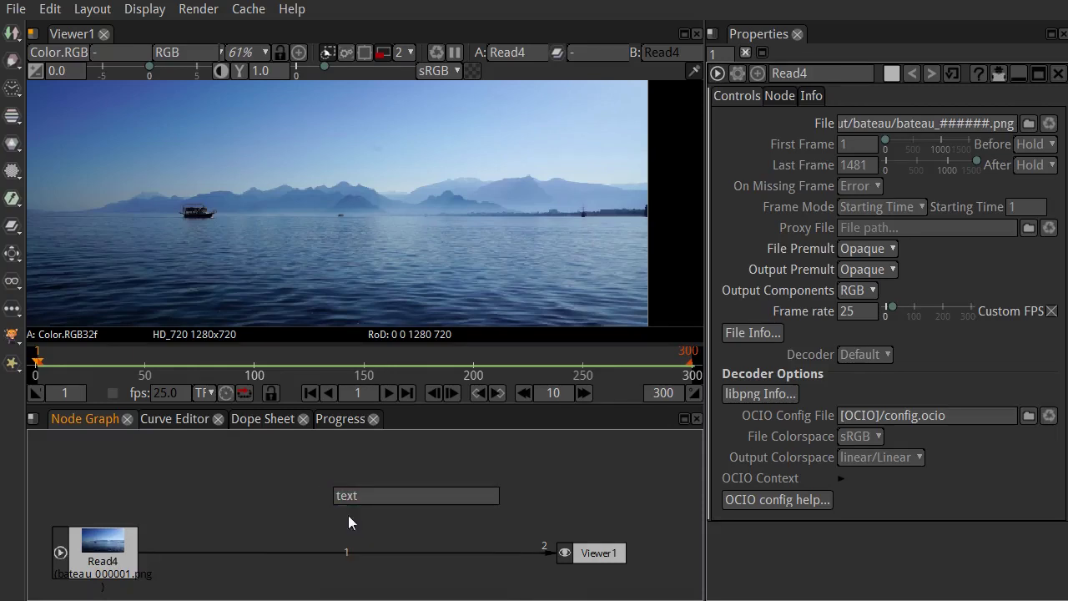
{"action": "left_click_drag", "start_coordinate": [392, 527], "coordinate": [415, 477]}
Step: Replace the Text node's default text with "Le bateau" and show that node in the viewer
{"action": "left_click", "coordinate": [964, 410]}
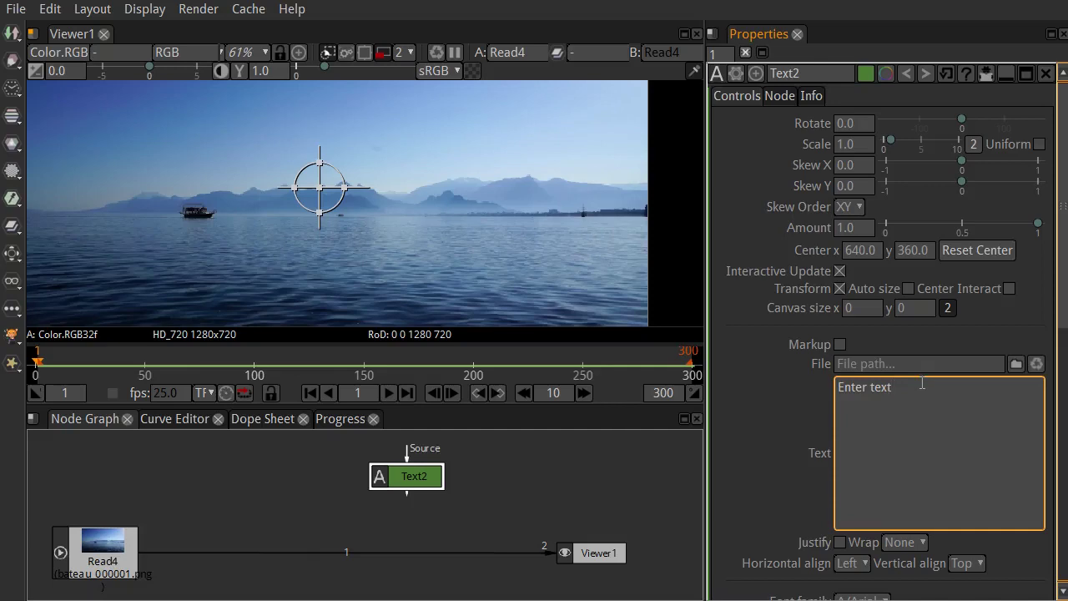
{"action": "key", "text": "ctrl+a"}
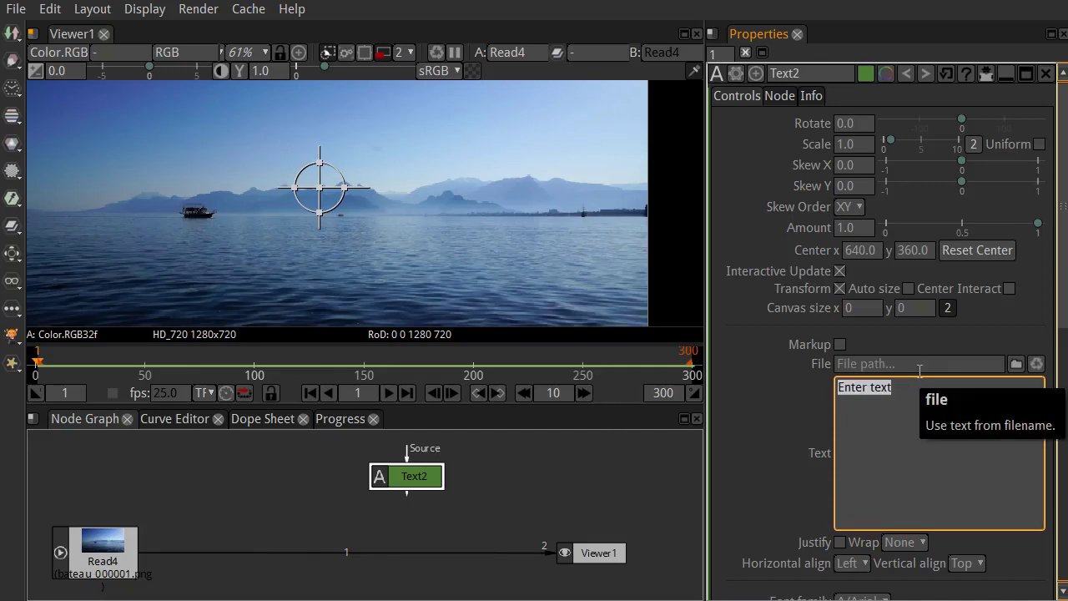
{"action": "type", "text": "Le bateau"}
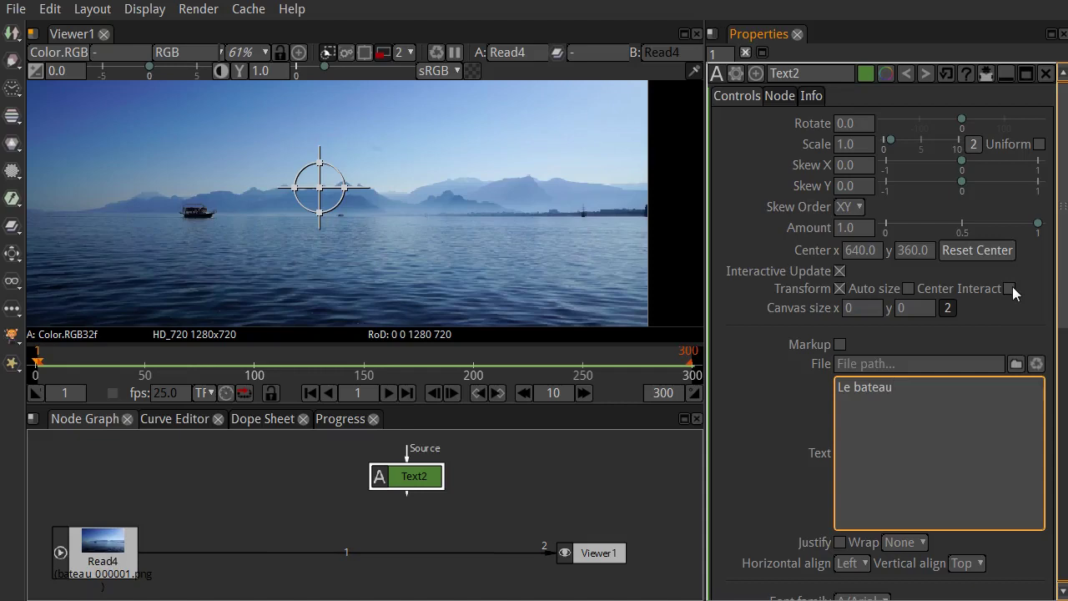
{"action": "left_click", "coordinate": [435, 482]}
{"action": "key", "text": "1"}
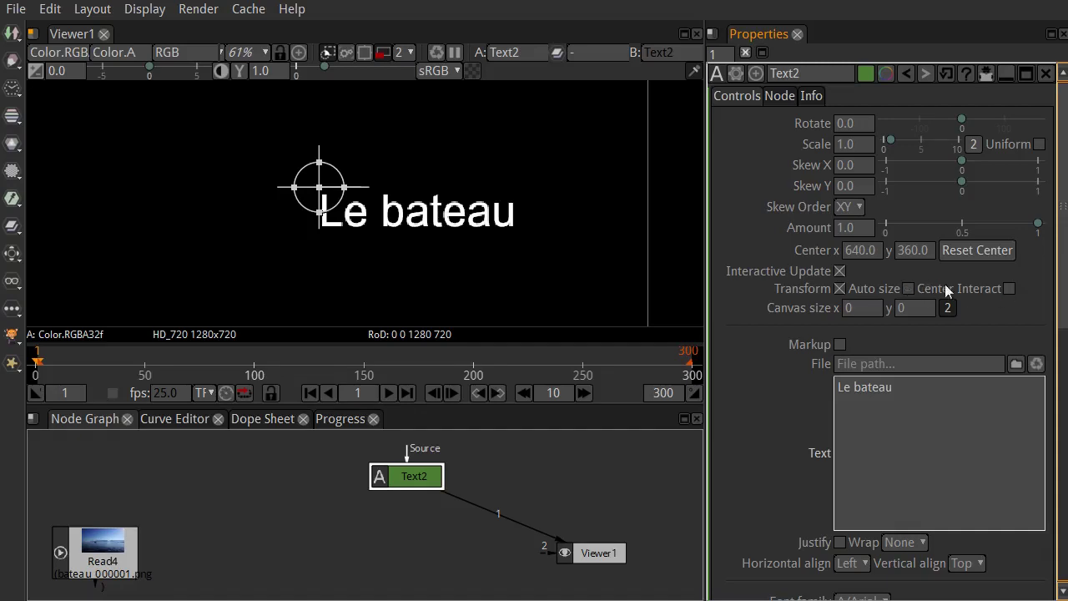
Step: Enable Center Interact on the Text node and scale the title down to about 0.52
{"action": "left_click", "coordinate": [1009, 290]}
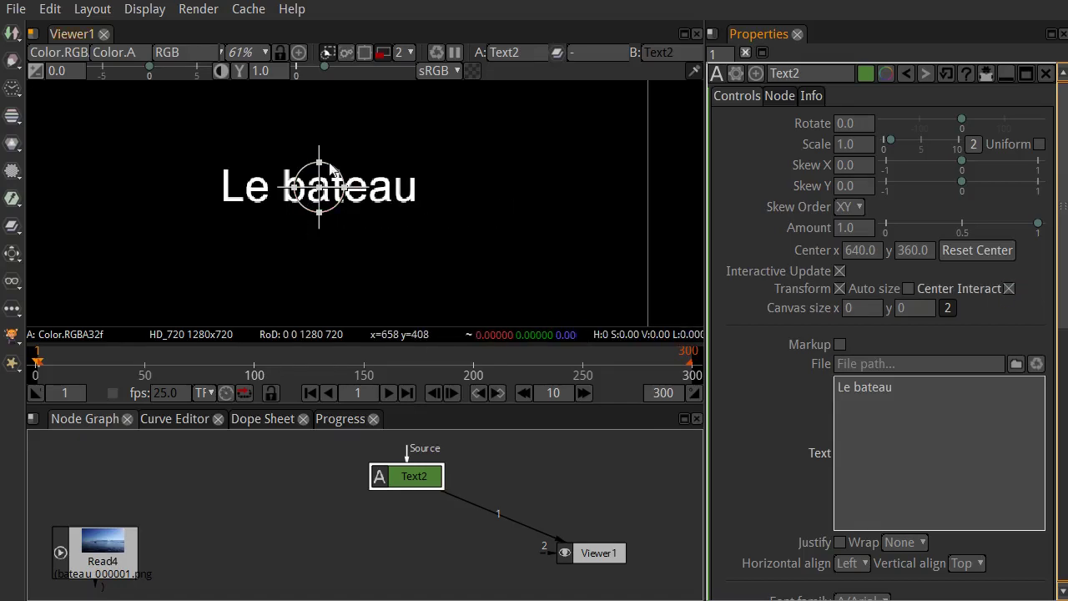
{"action": "left_click_drag", "start_coordinate": [336, 169], "coordinate": [326, 176]}
{"action": "left_click", "coordinate": [873, 417]}
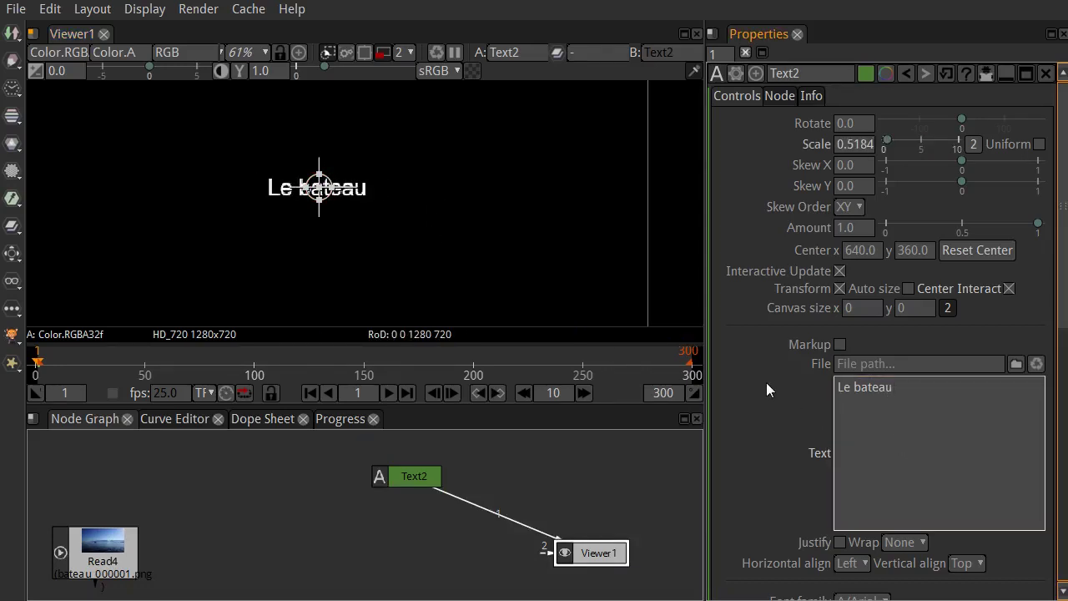
Step: Show the Read node in the viewer again and insert a Merge node between it and Viewer1
{"action": "left_click", "coordinate": [102, 557]}
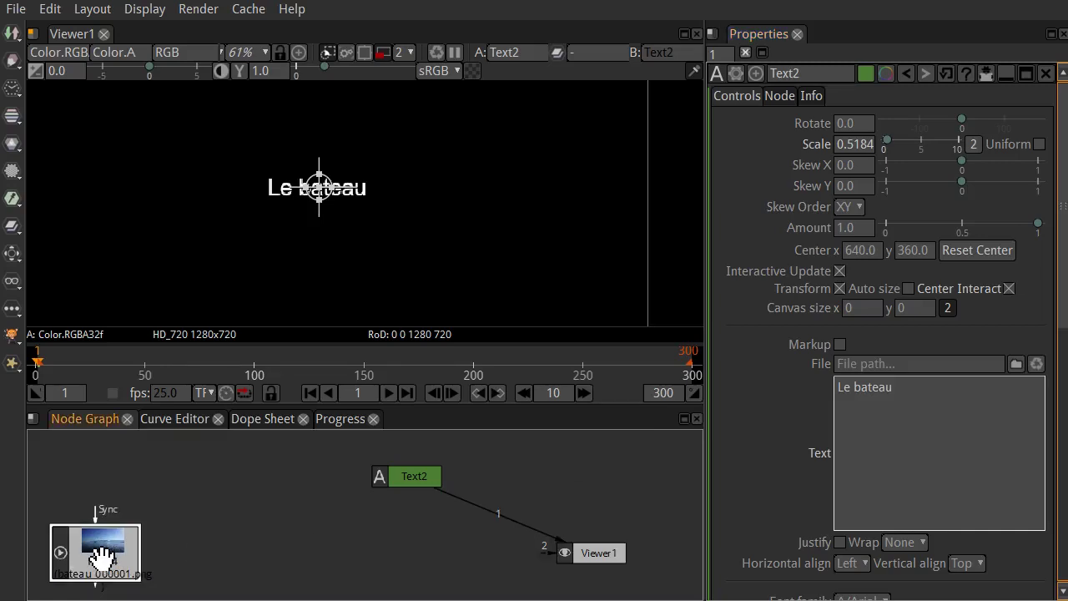
{"action": "key", "text": "1"}
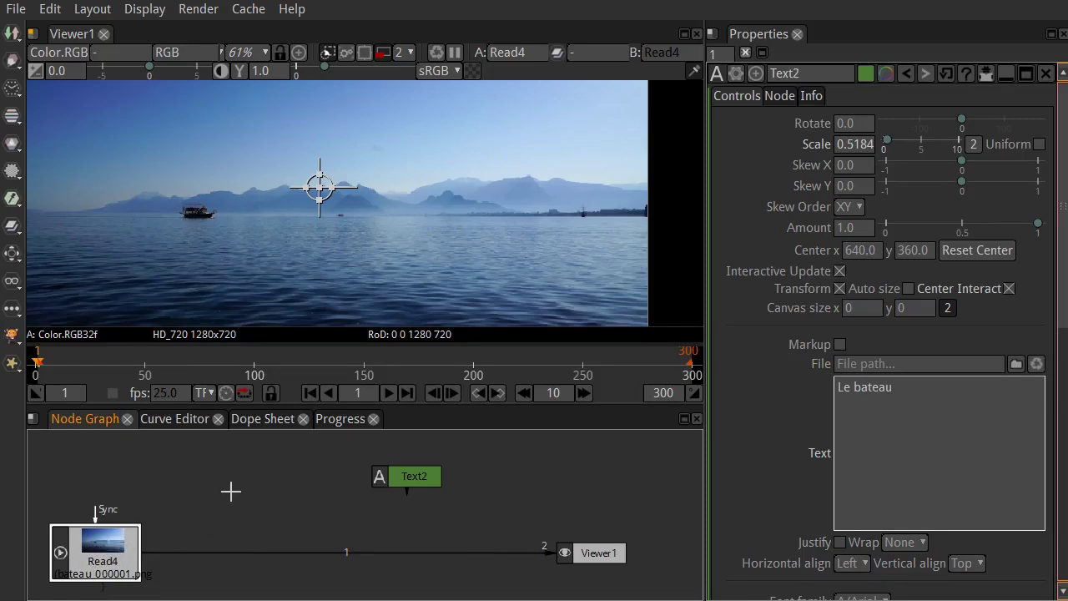
{"action": "key", "text": "m"}
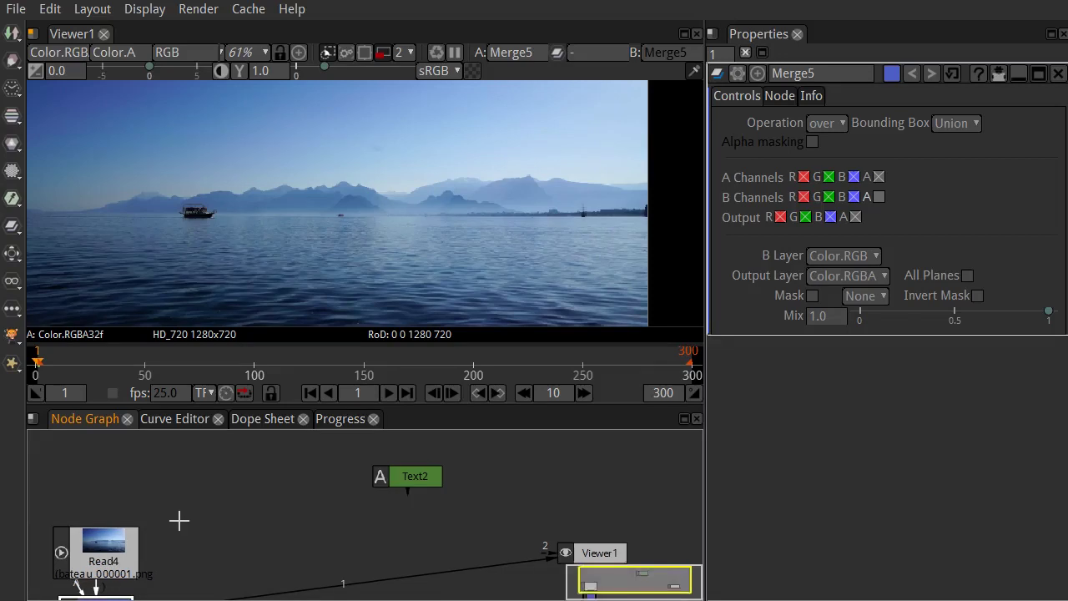
{"action": "left_click_drag", "start_coordinate": [178, 519], "coordinate": [193, 482]}
{"action": "left_click_drag", "start_coordinate": [98, 588], "coordinate": [294, 518]}
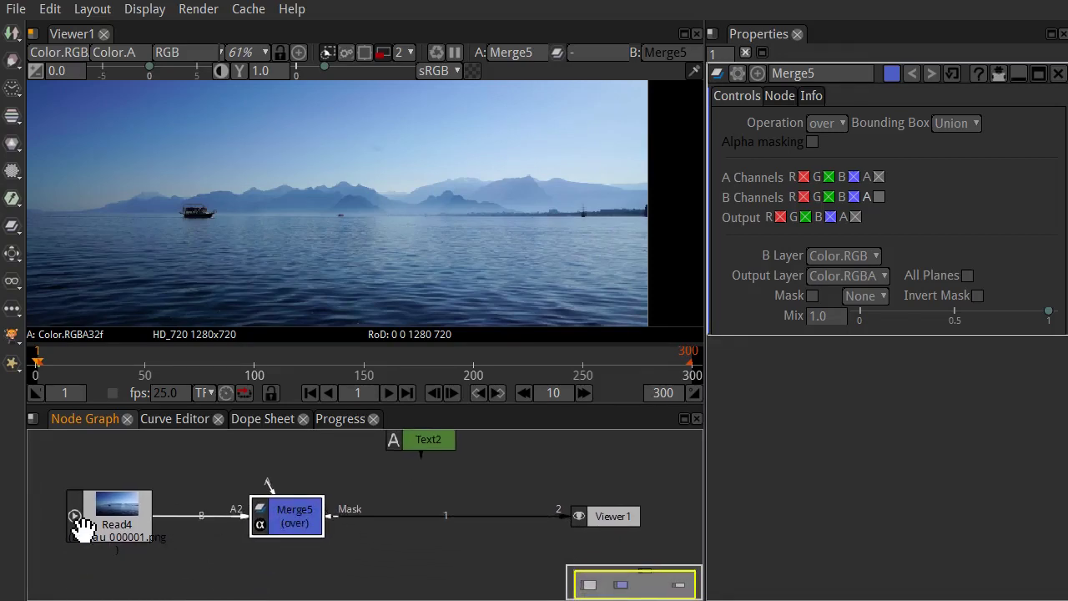
Step: Connect the Merge node's A input to the Text node and arrange the Text node directly above the Merge node
{"action": "left_click_drag", "start_coordinate": [409, 534], "coordinate": [386, 562]}
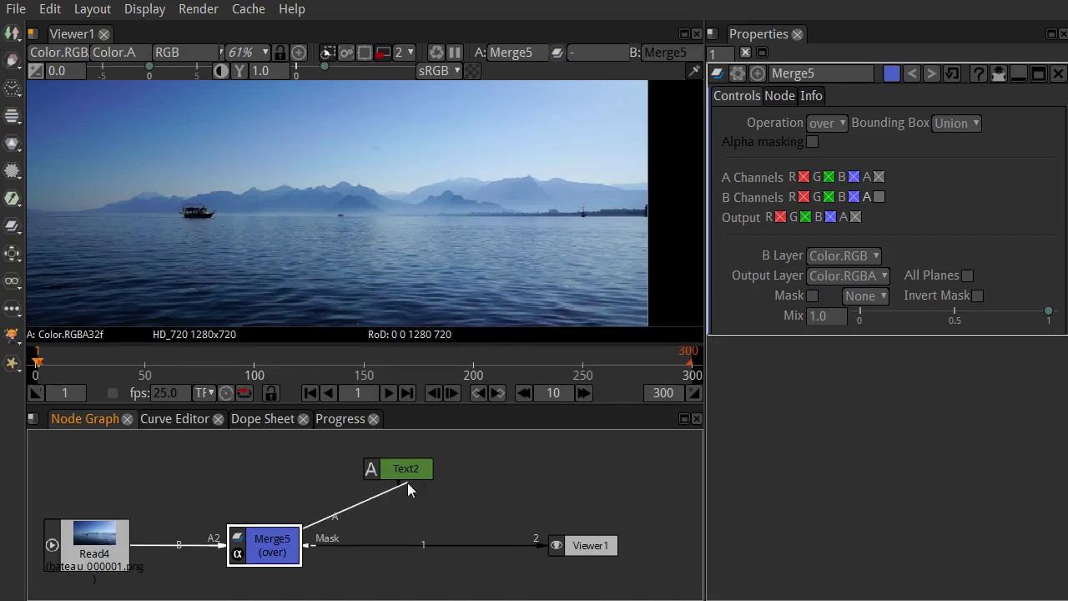
{"action": "left_click_drag", "start_coordinate": [408, 470], "coordinate": [287, 483]}
{"action": "left_click_drag", "start_coordinate": [182, 454], "coordinate": [326, 582]}
{"action": "left_click_drag", "start_coordinate": [266, 562], "coordinate": [350, 567]}
{"action": "left_click", "coordinate": [468, 501]}
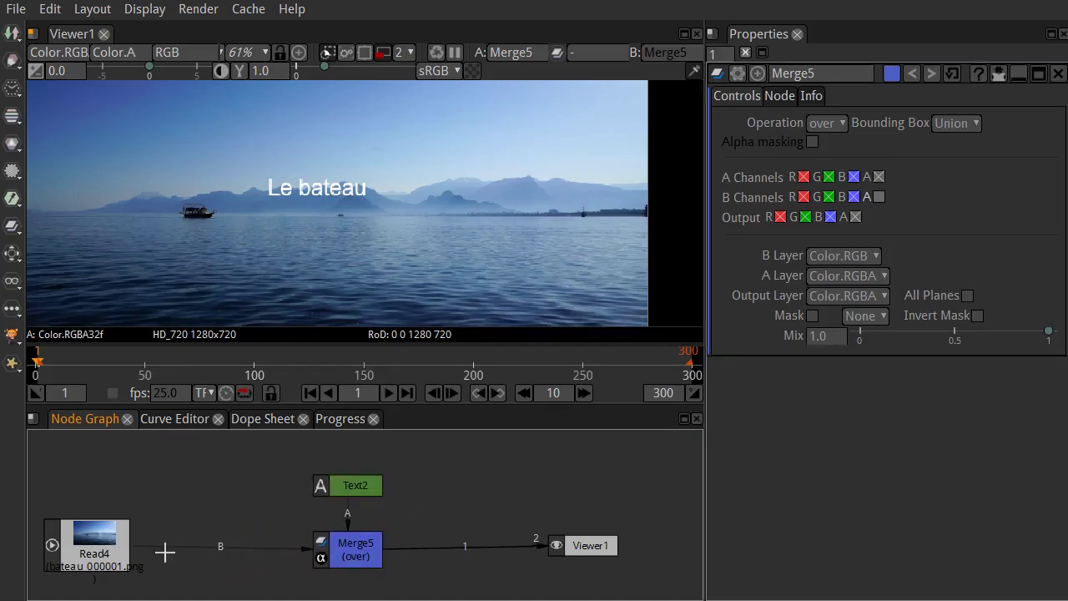
Step: Review the Read, Merge and Text nodes, and play the composite to check the title over the boat footage
{"action": "left_click", "coordinate": [113, 547]}
{"action": "left_click", "coordinate": [357, 553]}
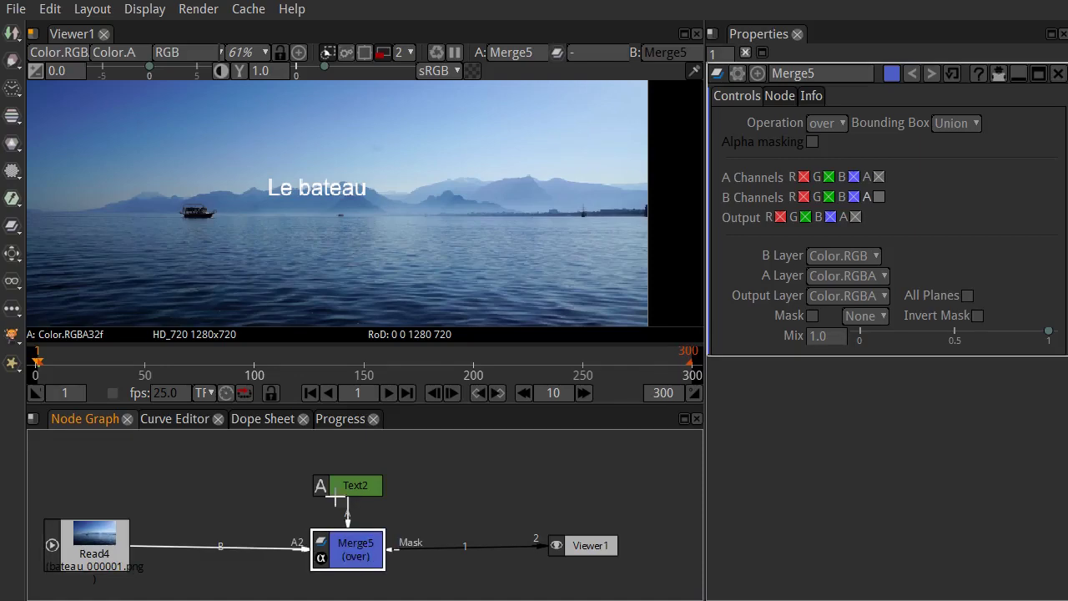
{"action": "left_click", "coordinate": [361, 489]}
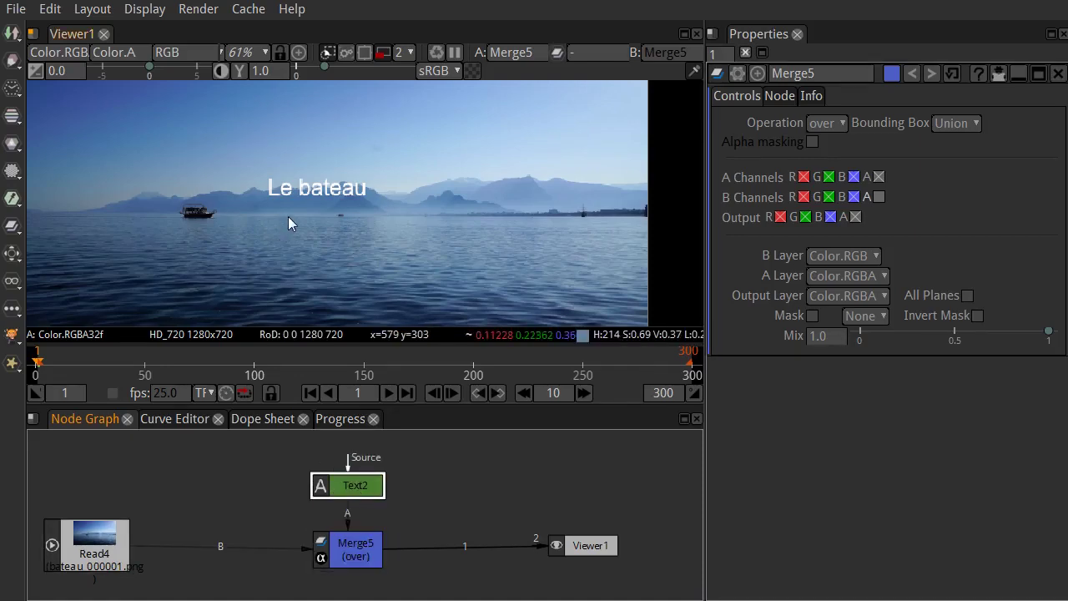
{"action": "left_click_drag", "start_coordinate": [574, 544], "coordinate": [583, 545]}
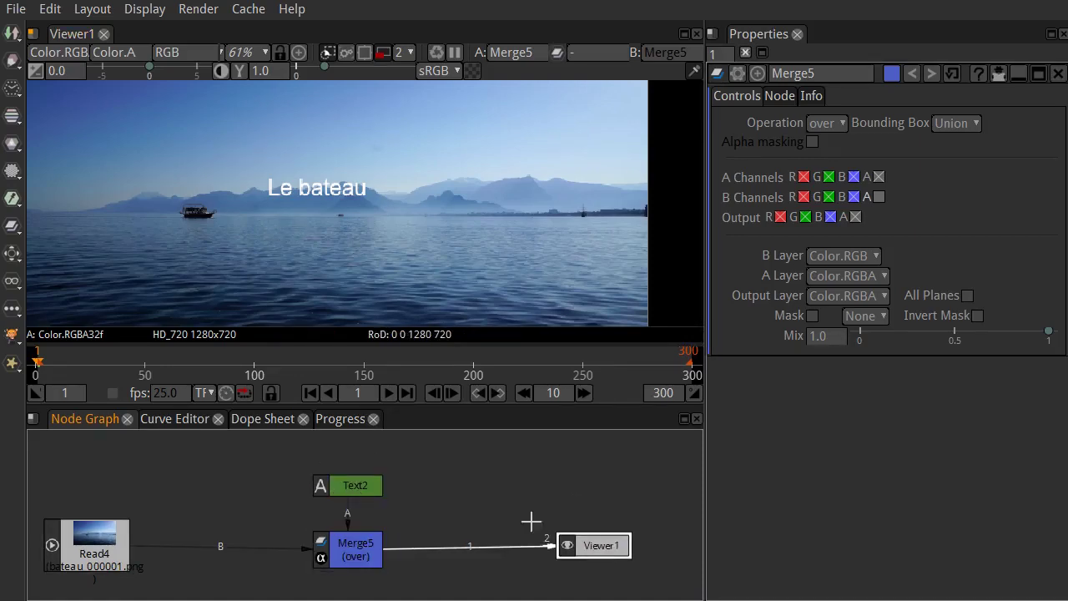
{"action": "left_click", "coordinate": [390, 398]}
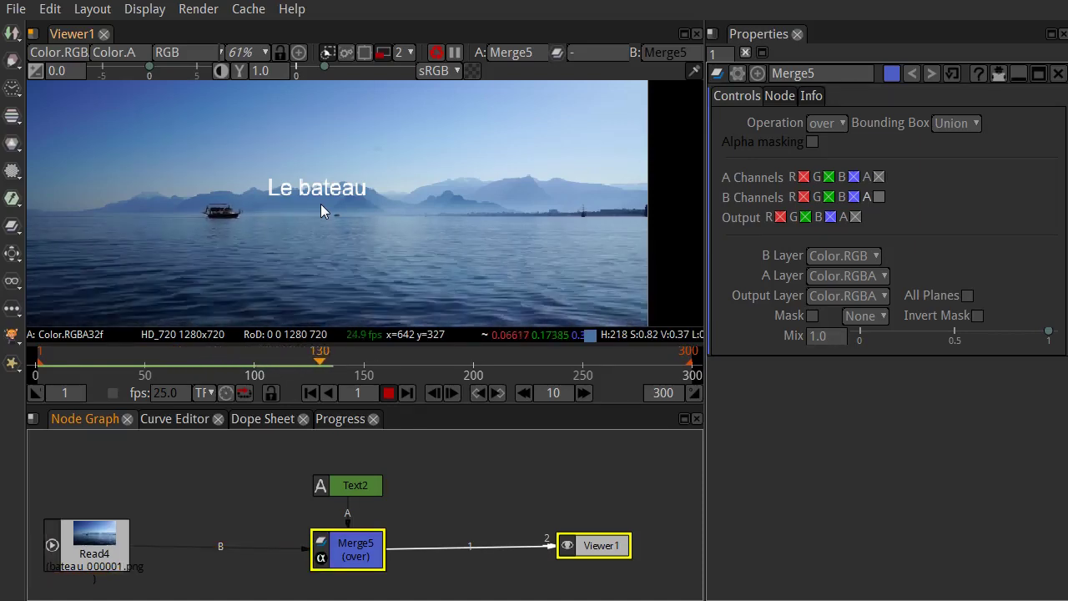
Step: Return to the first frame and move the title just below the boat, centred at about x 409, y 264
{"action": "left_click", "coordinate": [386, 392]}
{"action": "left_click", "coordinate": [310, 391]}
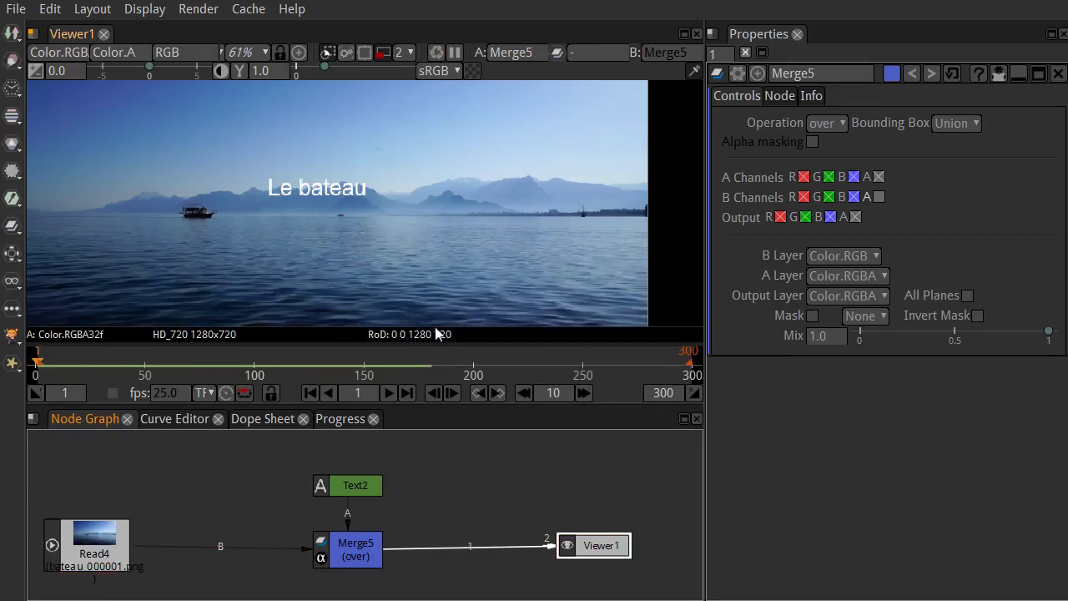
{"action": "left_click", "coordinate": [359, 486]}
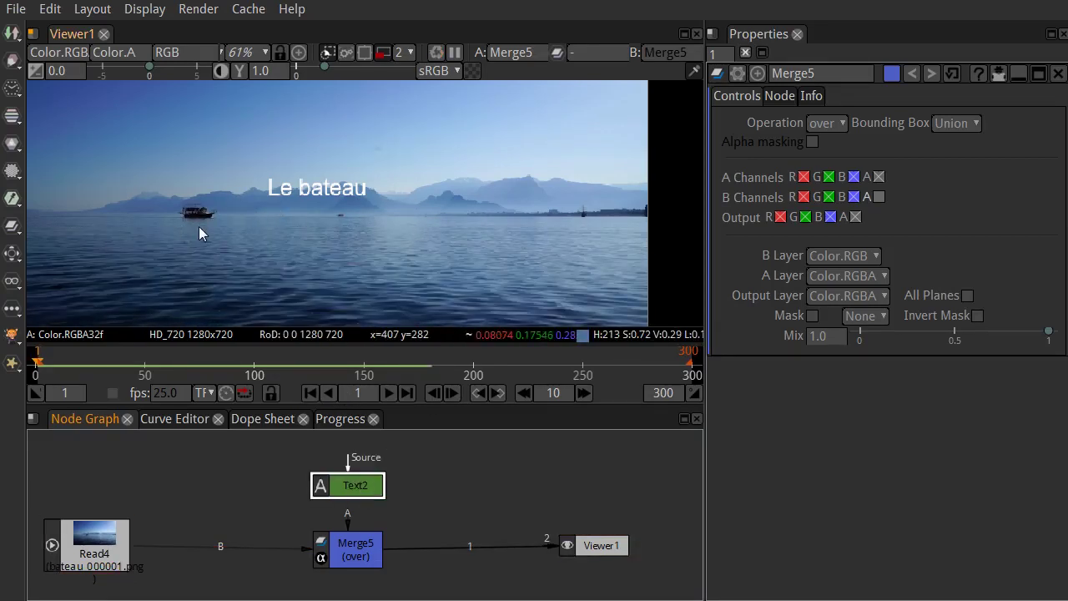
{"action": "double_click", "coordinate": [355, 491]}
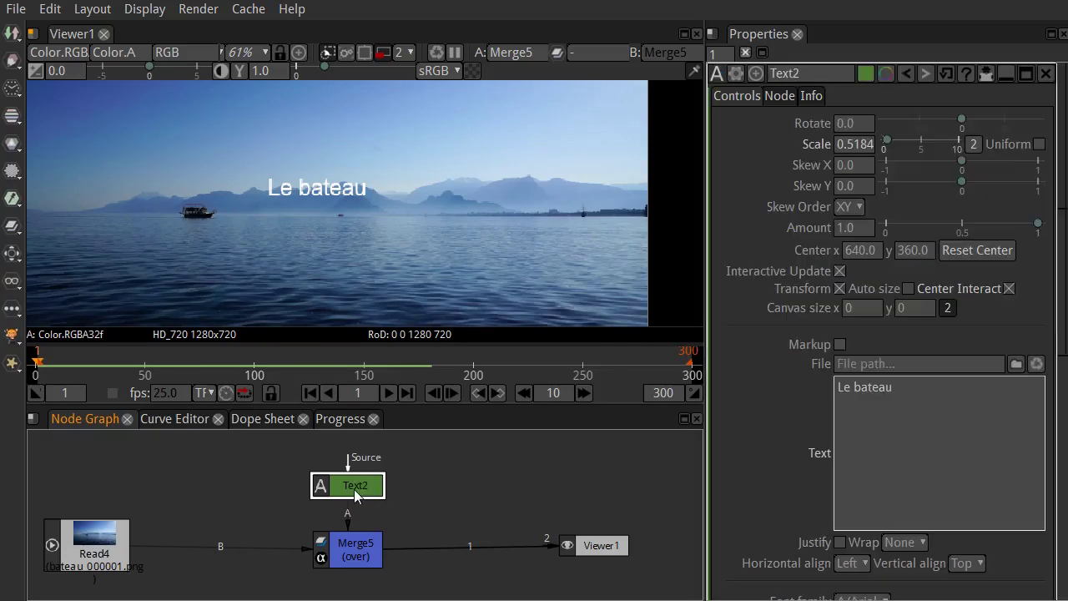
{"action": "left_click_drag", "start_coordinate": [320, 188], "coordinate": [201, 236]}
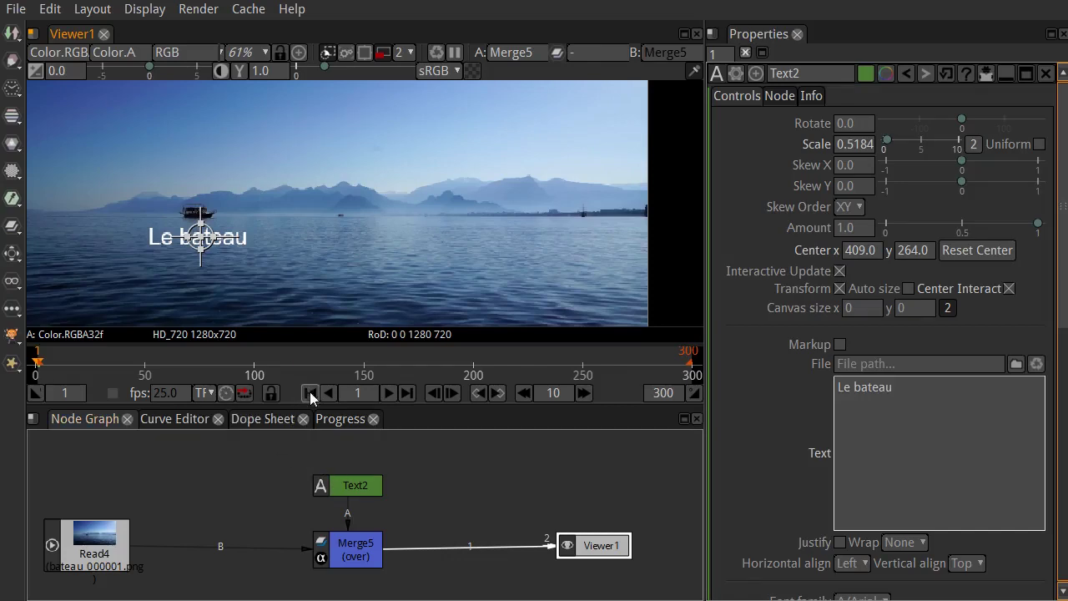
Step: Play the composite to compare the fixed title with the boat's movement, and return to the first frame
{"action": "left_click", "coordinate": [388, 392]}
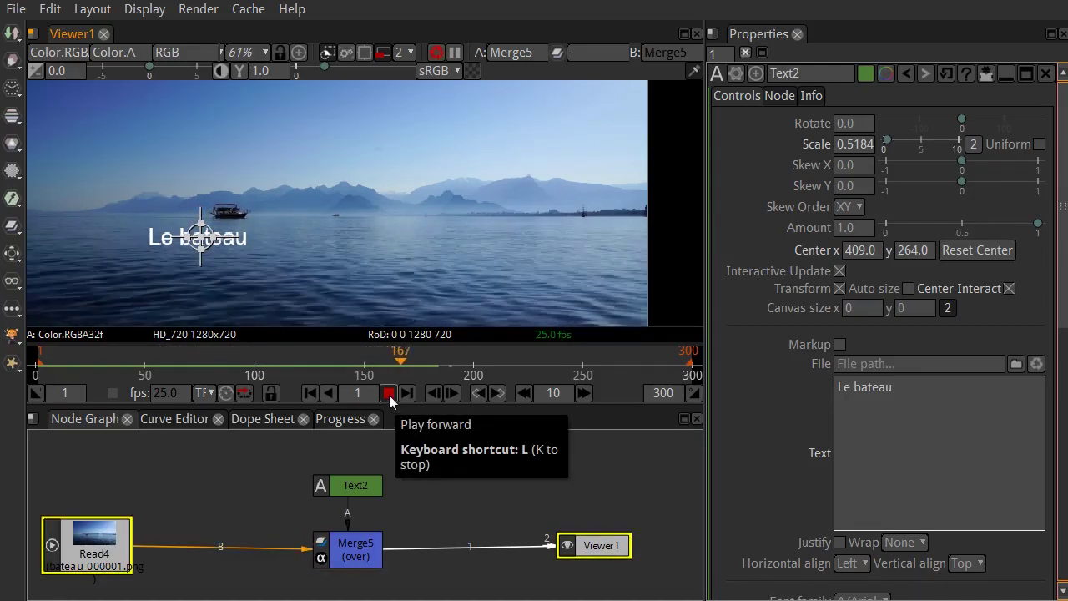
{"action": "left_click", "coordinate": [390, 396]}
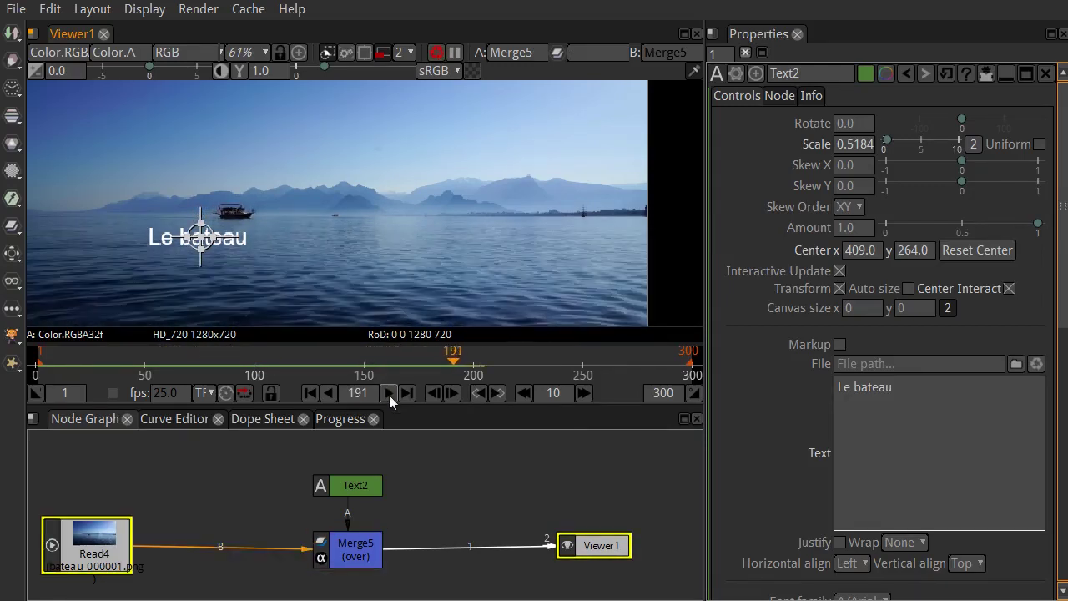
{"action": "left_click", "coordinate": [314, 396]}
Step: Disconnect the Read node from the Merge node, connect Viewer1 directly to it, and move the Text and Merge nodes aside
{"action": "left_click_drag", "start_coordinate": [222, 549], "coordinate": [232, 580]}
{"action": "left_click", "coordinate": [110, 545]}
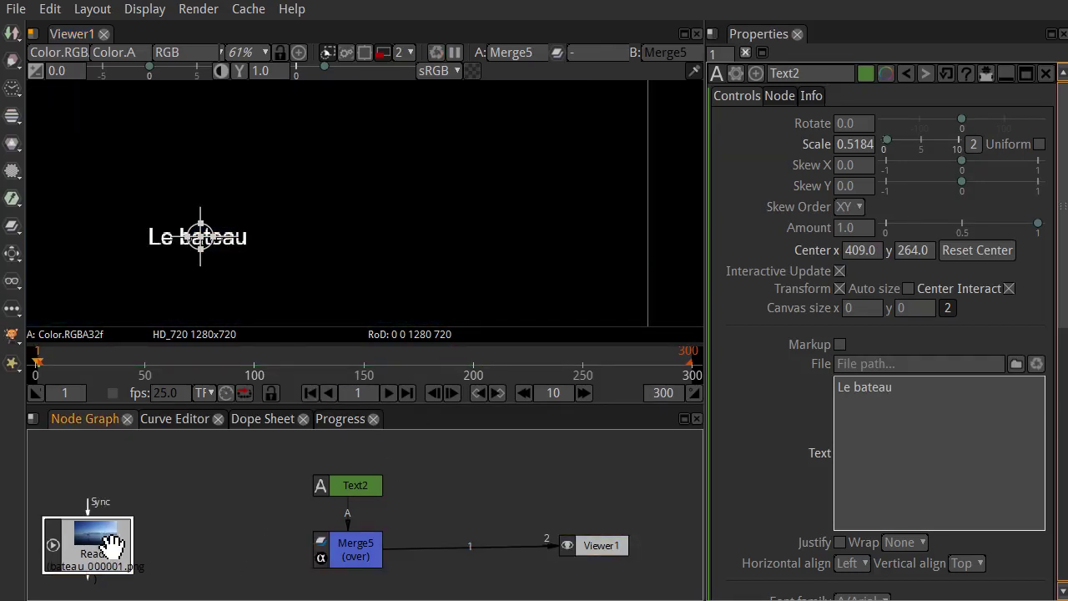
{"action": "key", "text": "1"}
{"action": "left_click_drag", "start_coordinate": [585, 551], "coordinate": [238, 558]}
{"action": "left_click_drag", "start_coordinate": [445, 461], "coordinate": [297, 597]}
{"action": "left_click_drag", "start_coordinate": [340, 561], "coordinate": [557, 545]}
{"action": "left_click_drag", "start_coordinate": [273, 560], "coordinate": [378, 559]}
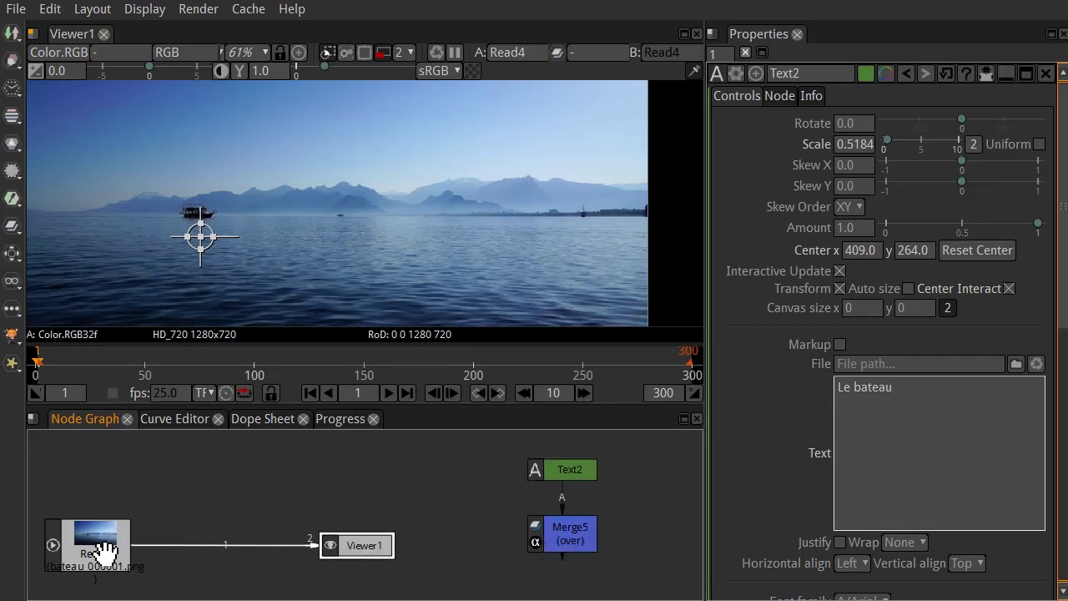
Step: Close all open node properties and add a Tracker node to the output of the Read node
{"action": "left_click", "coordinate": [744, 53]}
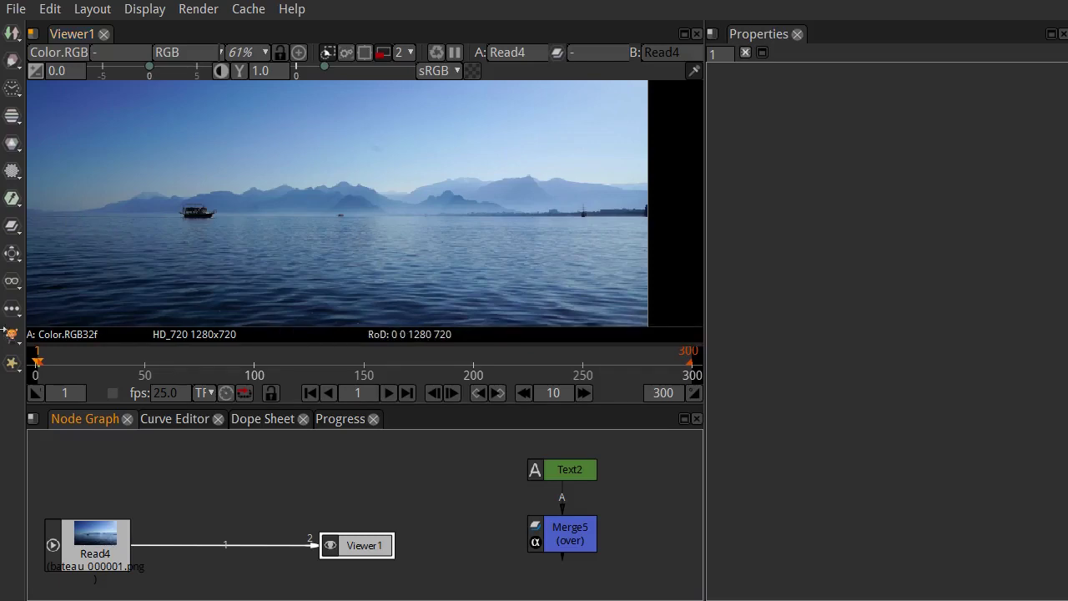
{"action": "left_click", "coordinate": [98, 547]}
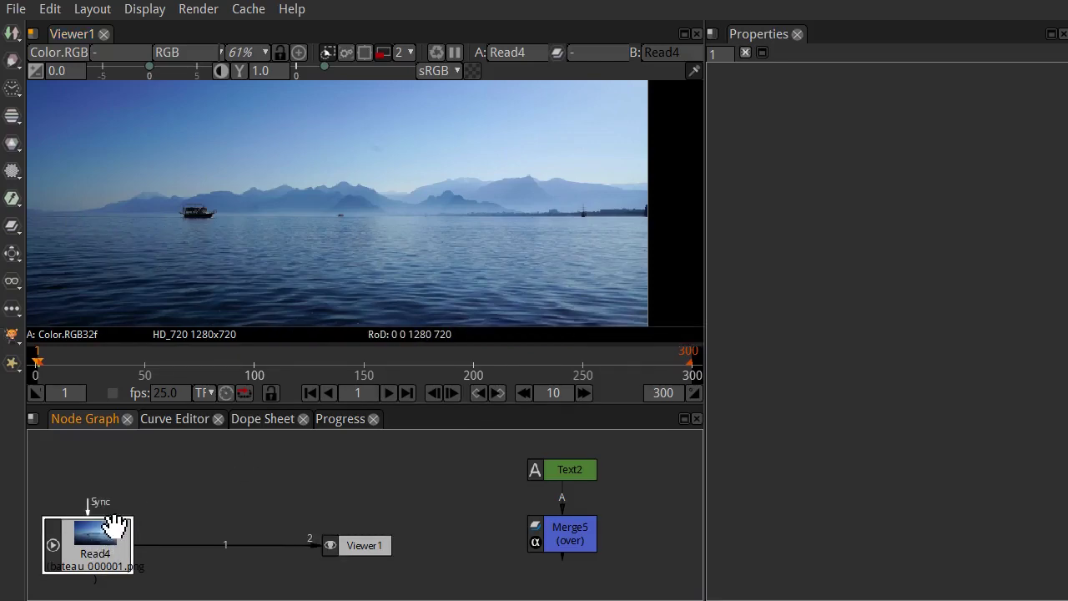
{"action": "key", "text": "Tab"}
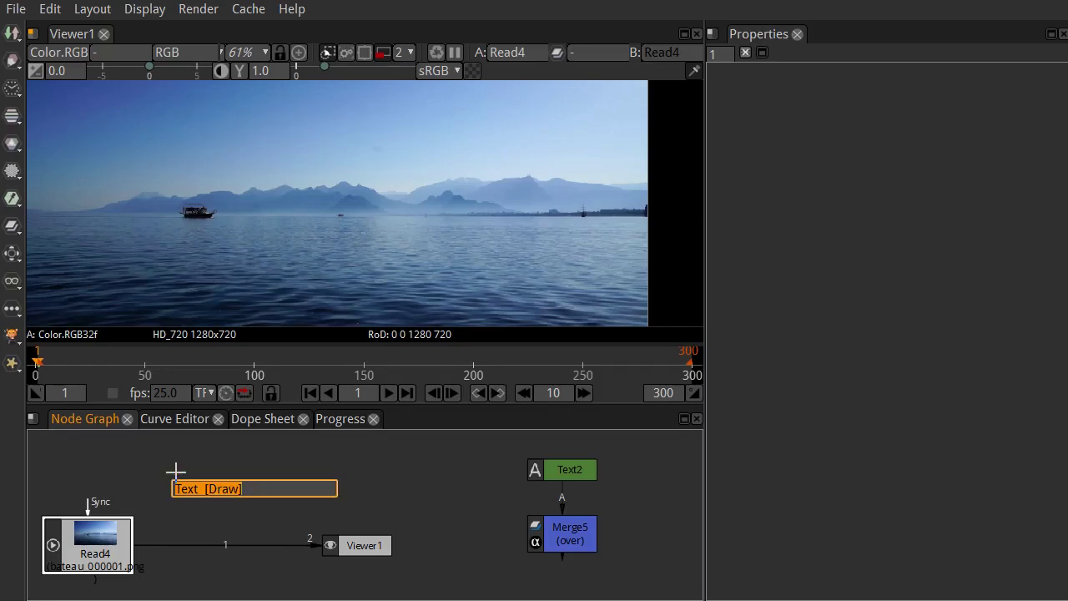
{"action": "type", "text": "trac"}
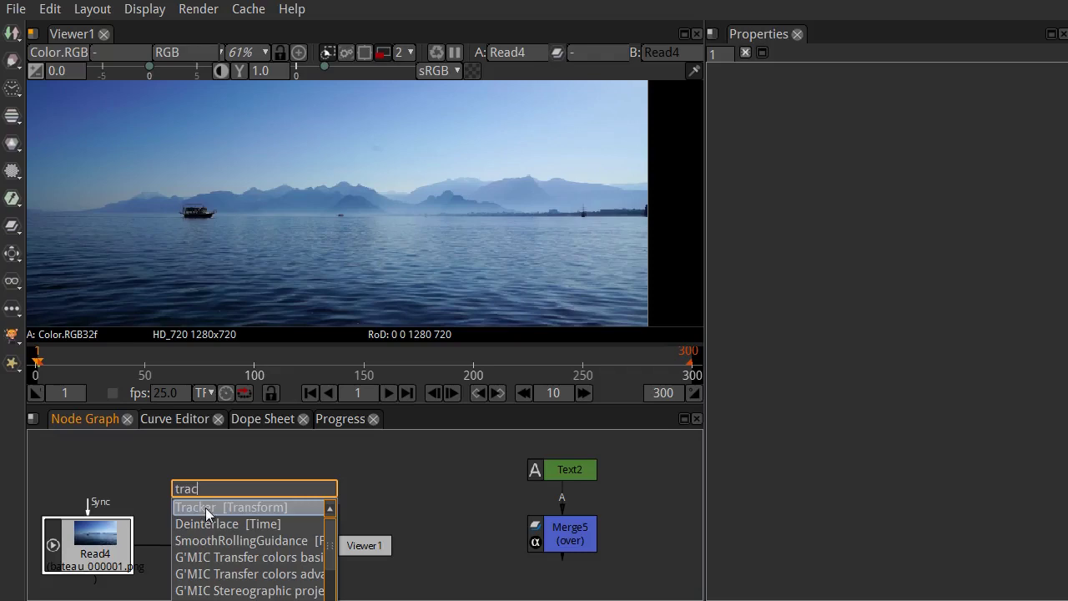
{"action": "left_click", "coordinate": [264, 508]}
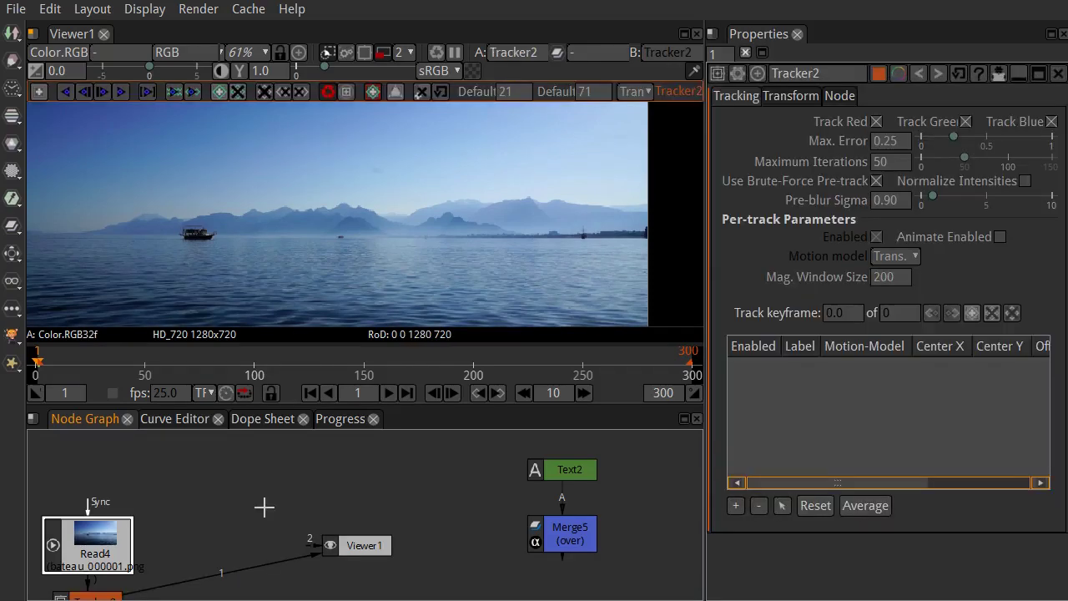
Step: Place the Tracker node directly above the Read node and reconnect Viewer1 to the Read node
{"action": "left_click_drag", "start_coordinate": [184, 551], "coordinate": [213, 524]}
{"action": "left_click_drag", "start_coordinate": [117, 575], "coordinate": [134, 464]}
{"action": "scroll", "coordinate": [240, 501], "scroll_direction": "up", "scroll_amount": 2}
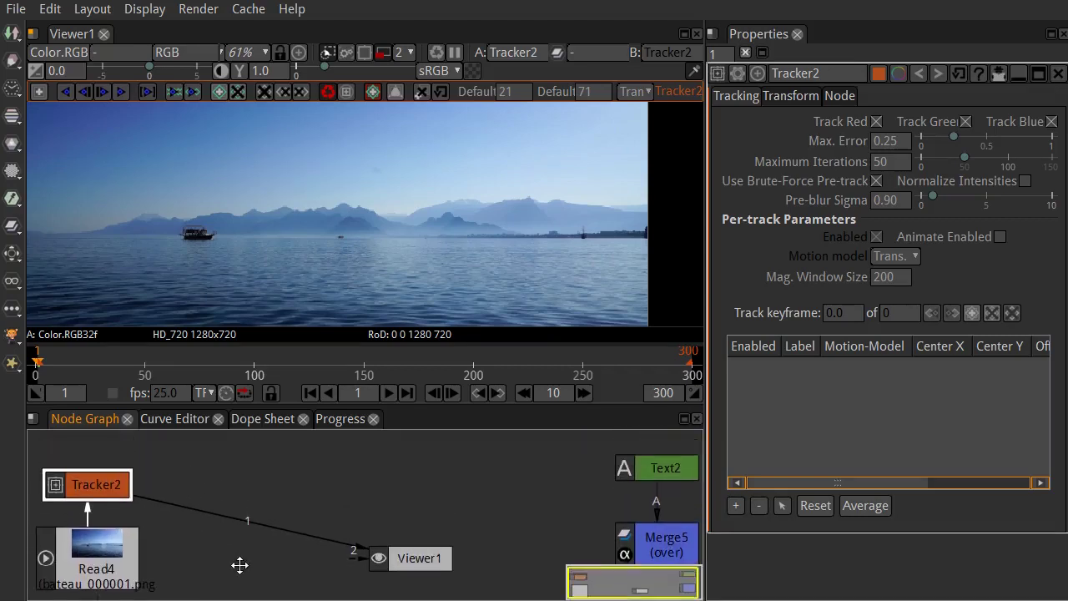
{"action": "left_click_drag", "start_coordinate": [213, 530], "coordinate": [242, 504]}
{"action": "left_click_drag", "start_coordinate": [462, 532], "coordinate": [131, 571]}
{"action": "left_click_drag", "start_coordinate": [270, 509], "coordinate": [219, 491]}
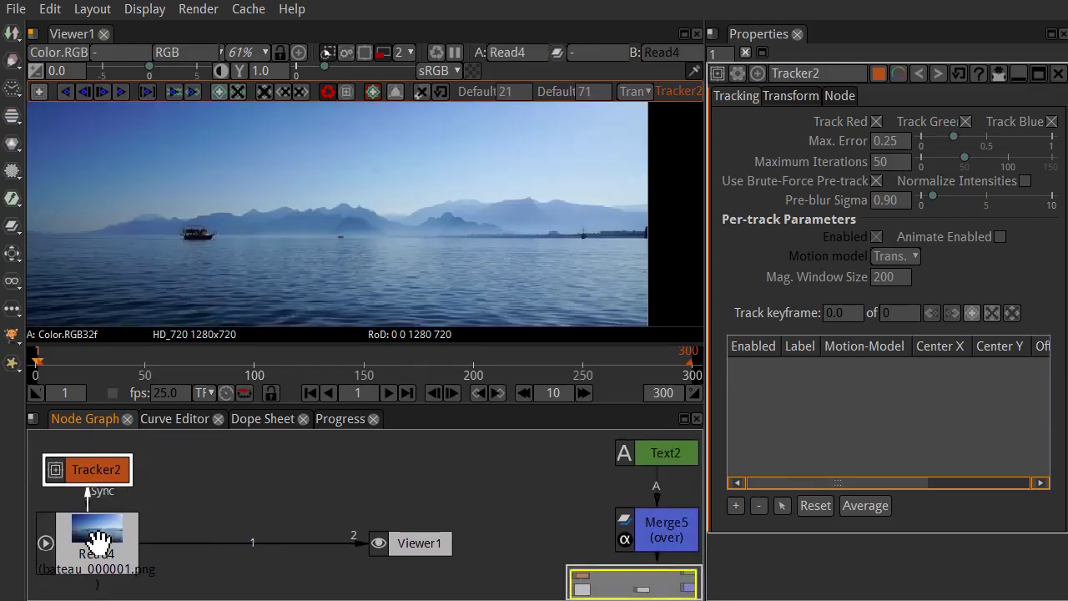
{"action": "left_click_drag", "start_coordinate": [279, 495], "coordinate": [316, 516]}
{"action": "mouse_move", "coordinate": [131, 499]}
{"action": "left_mouse_down"}
{"action": "mouse_move", "coordinate": [243, 464]}
{"action": "mouse_move", "coordinate": [132, 483]}
{"action": "left_mouse_up"}
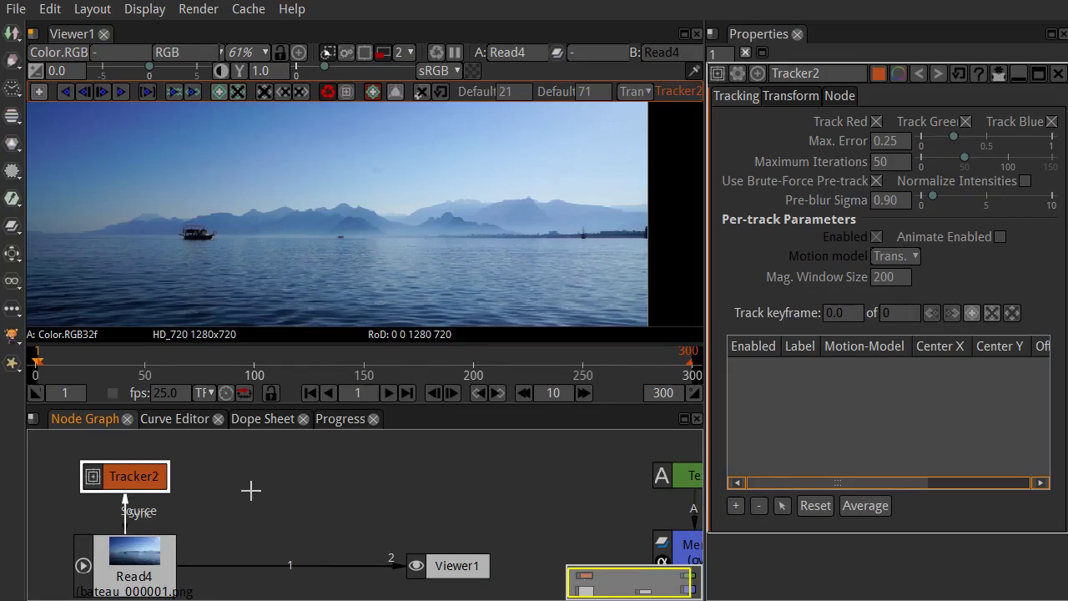
{"action": "left_click_drag", "start_coordinate": [251, 490], "coordinate": [252, 507]}
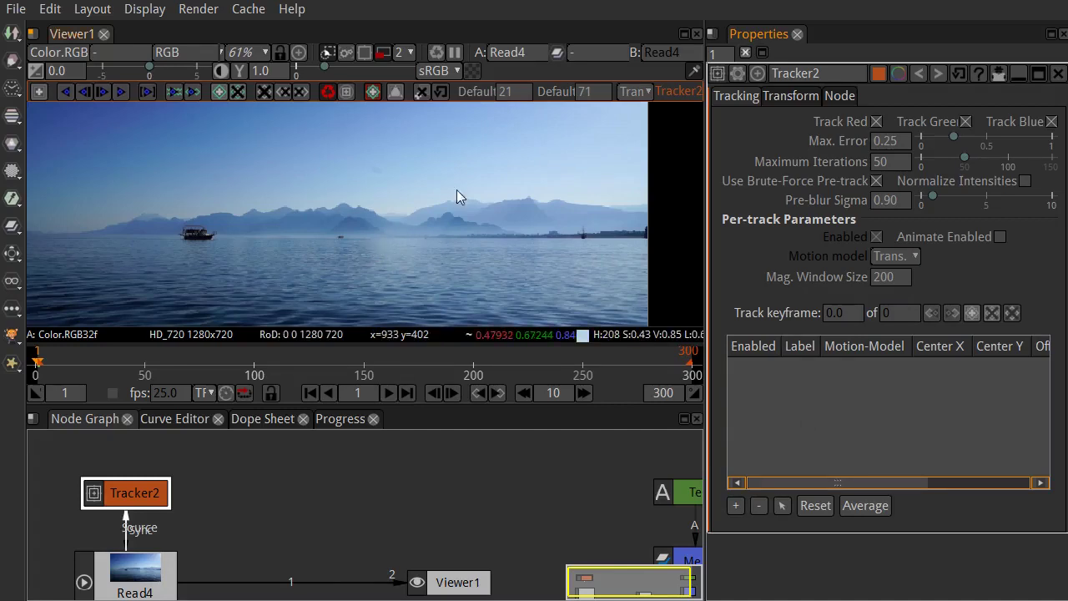
Step: Add a track point on the middle of the boat at frame 1
{"action": "left_click", "coordinate": [486, 199]}
{"action": "scroll", "coordinate": [329, 219], "scroll_direction": "down", "scroll_amount": 4}
{"action": "scroll", "coordinate": [329, 220], "scroll_direction": "up", "scroll_amount": 1}
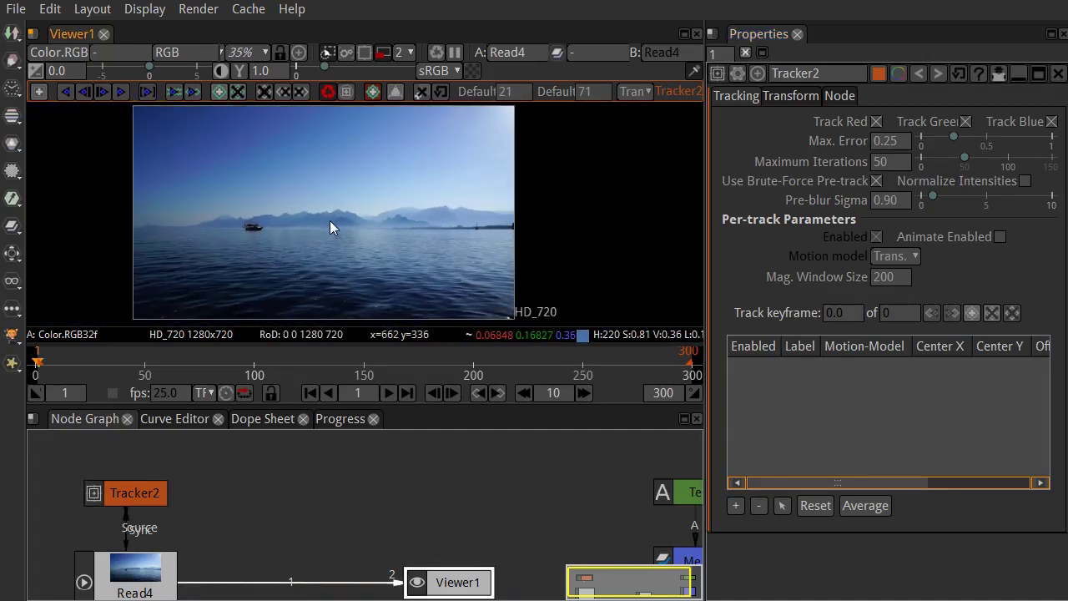
{"action": "left_click_drag", "start_coordinate": [329, 220], "coordinate": [368, 221]}
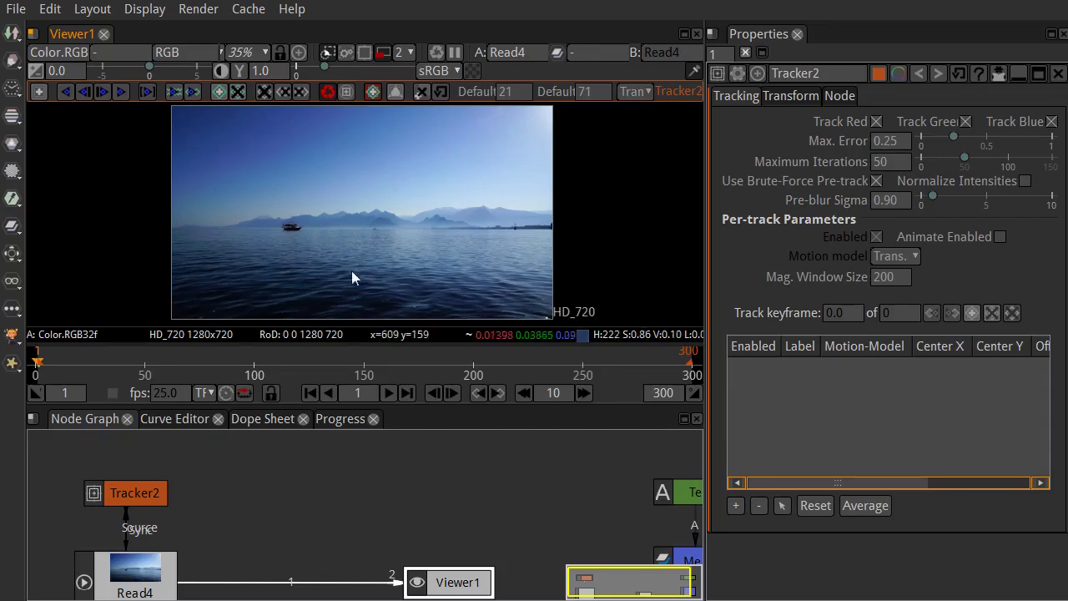
{"action": "left_click_drag", "start_coordinate": [229, 498], "coordinate": [232, 474]}
{"action": "left_click", "coordinate": [748, 371]}
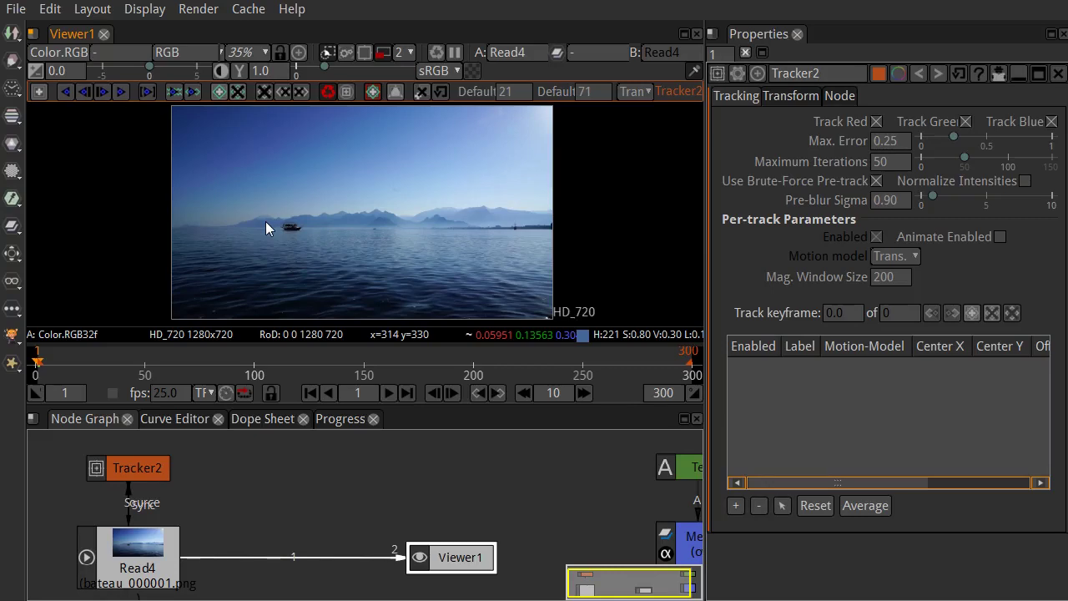
{"action": "left_click", "coordinate": [38, 93]}
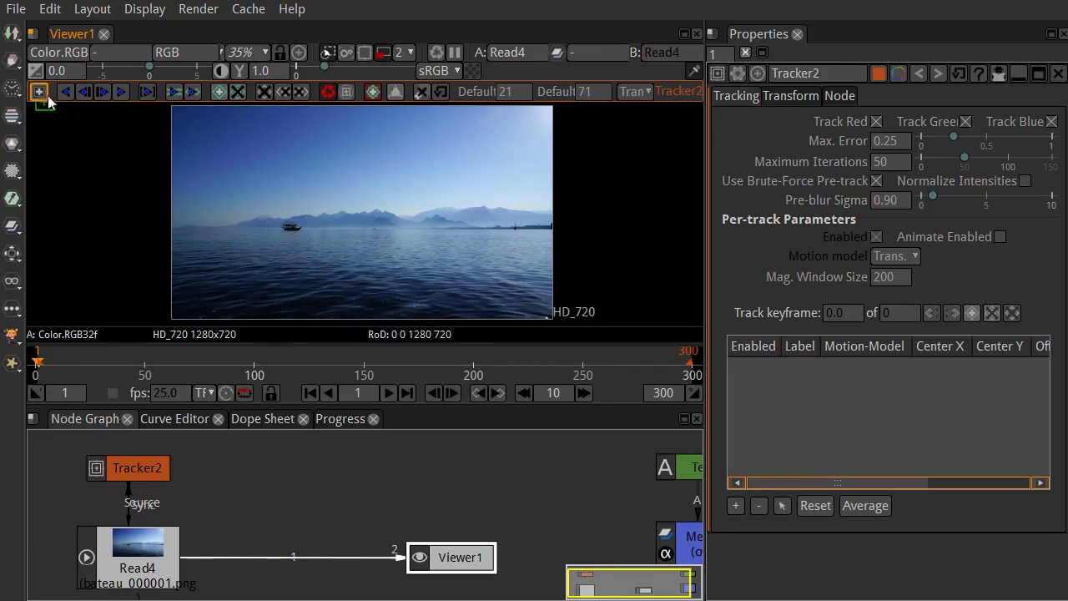
{"action": "left_click", "coordinate": [291, 227]}
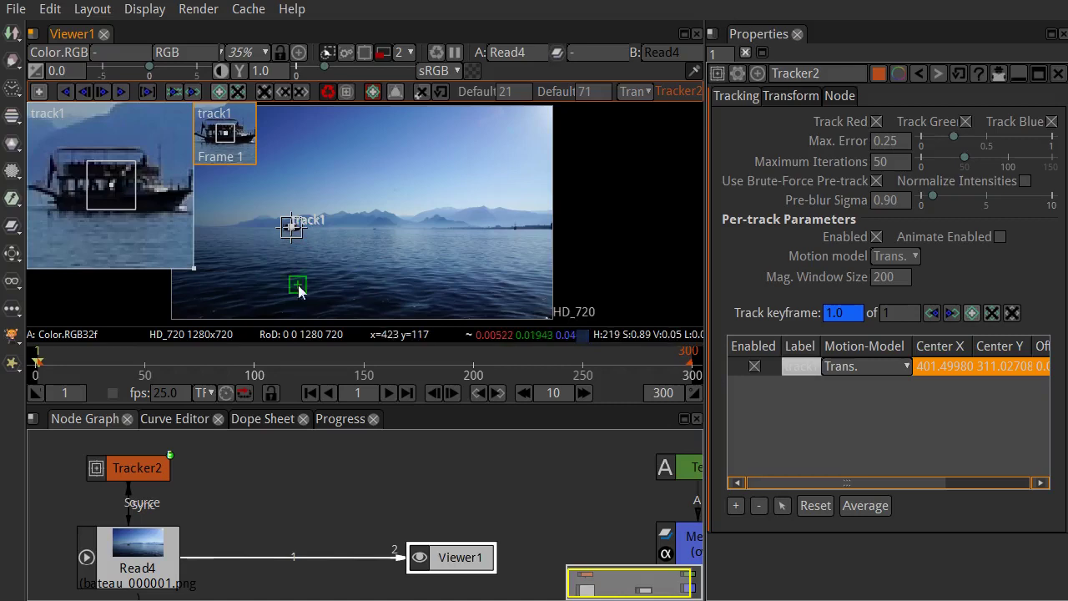
Step: Enlarge the track's pattern box to enclose the whole boat and widen the search box around it
{"action": "scroll", "coordinate": [275, 234], "scroll_direction": "up", "scroll_amount": 5}
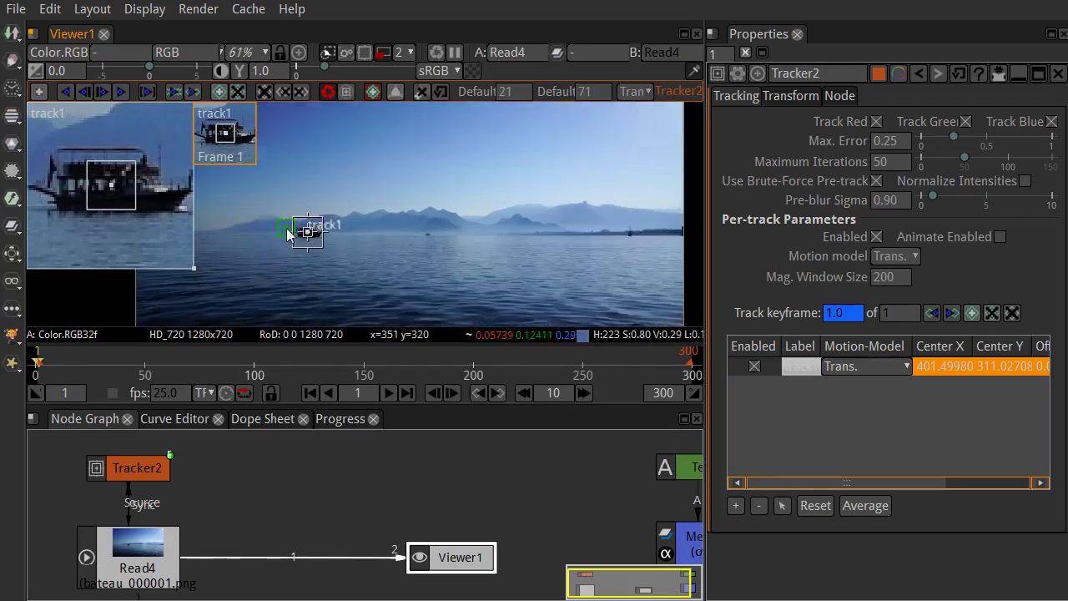
{"action": "scroll", "coordinate": [295, 230], "scroll_direction": "up", "scroll_amount": 4}
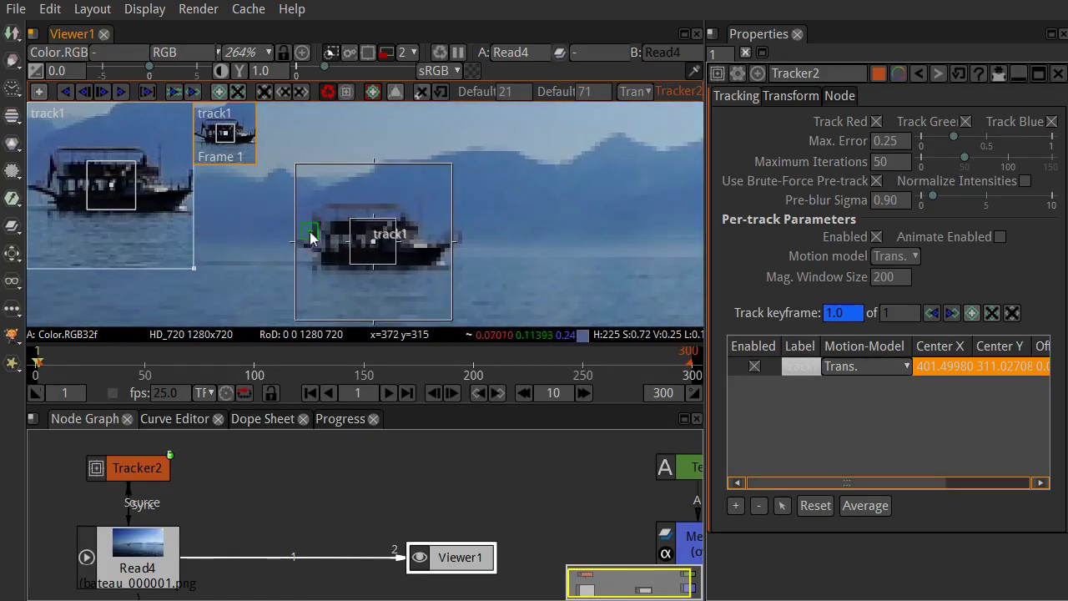
{"action": "left_click_drag", "start_coordinate": [523, 262], "coordinate": [535, 234]}
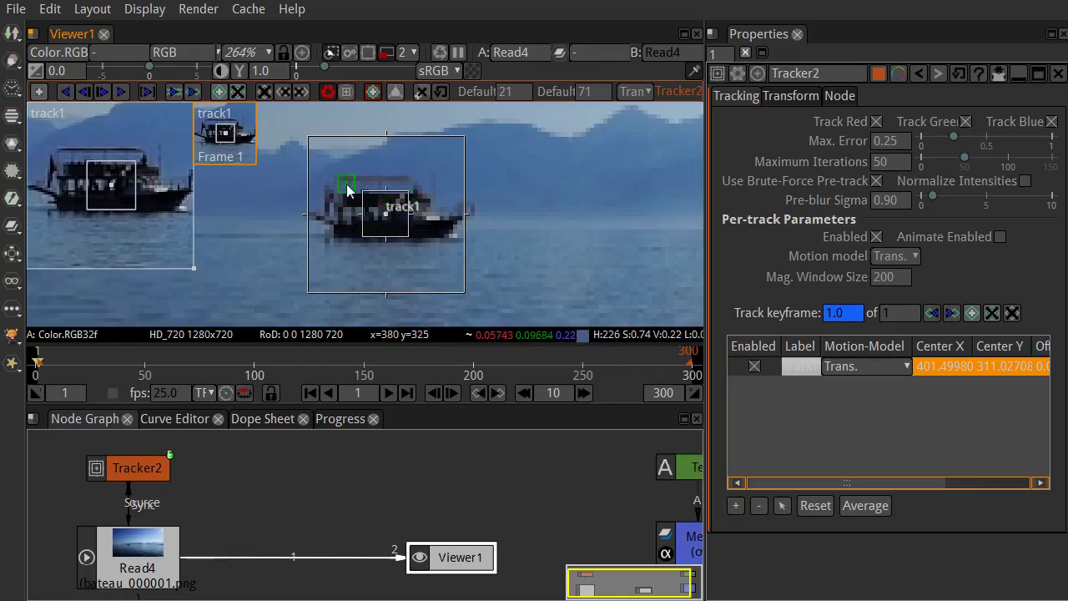
{"action": "left_click_drag", "start_coordinate": [410, 198], "coordinate": [490, 170]}
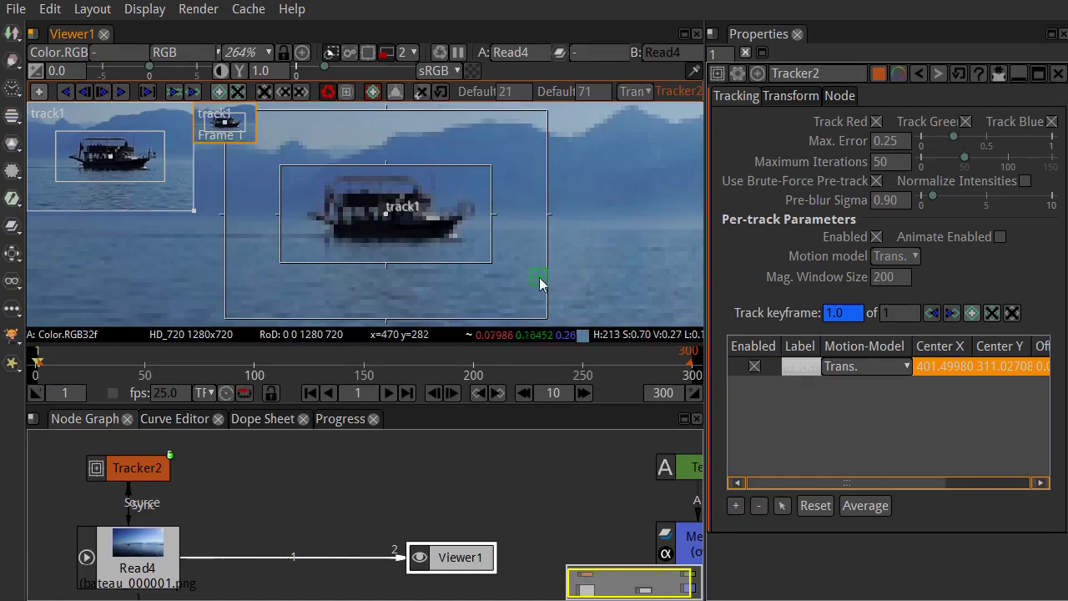
{"action": "scroll", "coordinate": [519, 219], "scroll_direction": "down", "scroll_amount": 2}
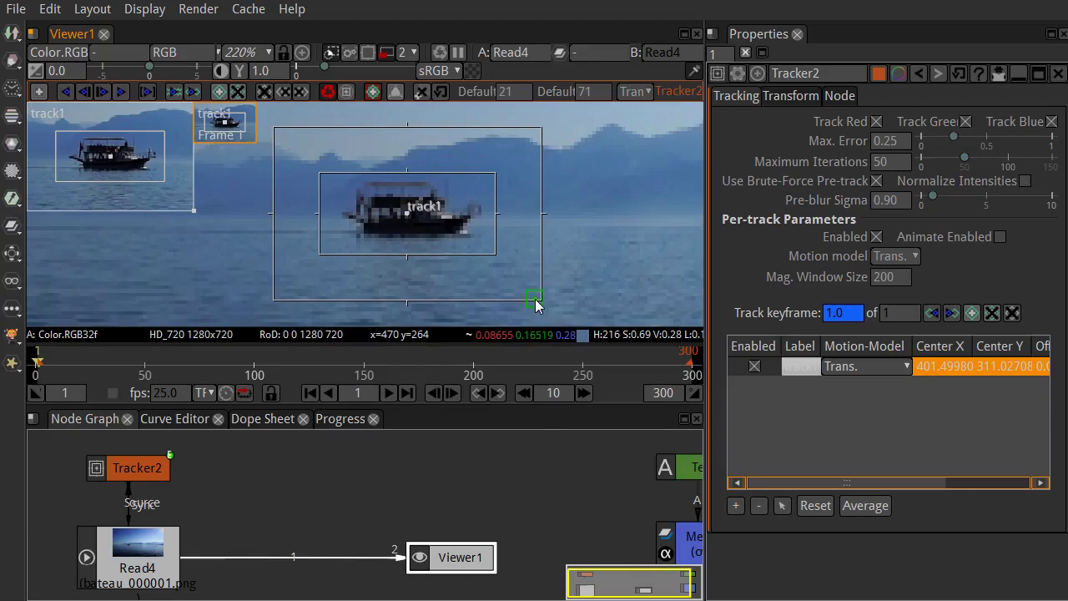
{"action": "left_click_drag", "start_coordinate": [539, 302], "coordinate": [586, 298]}
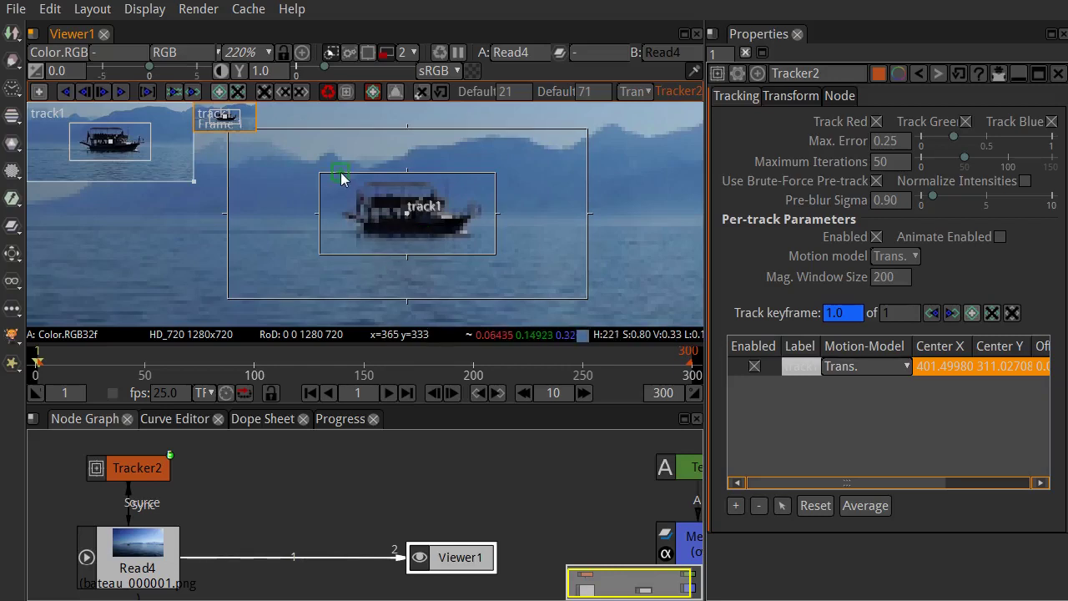
Step: Track the boat forward from frame 1 to frame 300 and inspect the track's error value
{"action": "scroll", "coordinate": [394, 218], "scroll_direction": "down", "scroll_amount": 10}
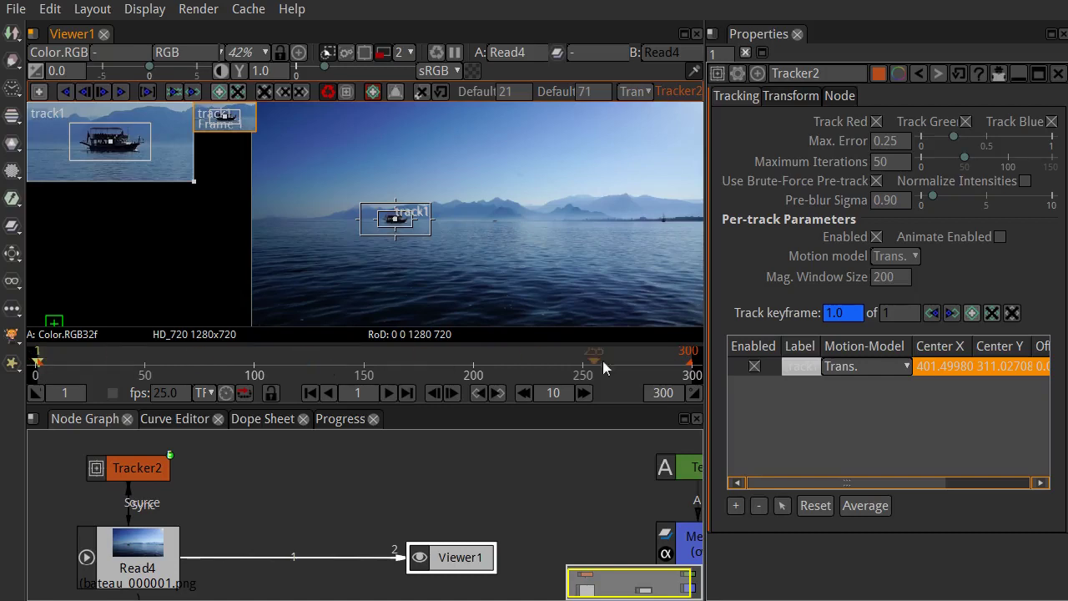
{"action": "left_click", "coordinate": [123, 92]}
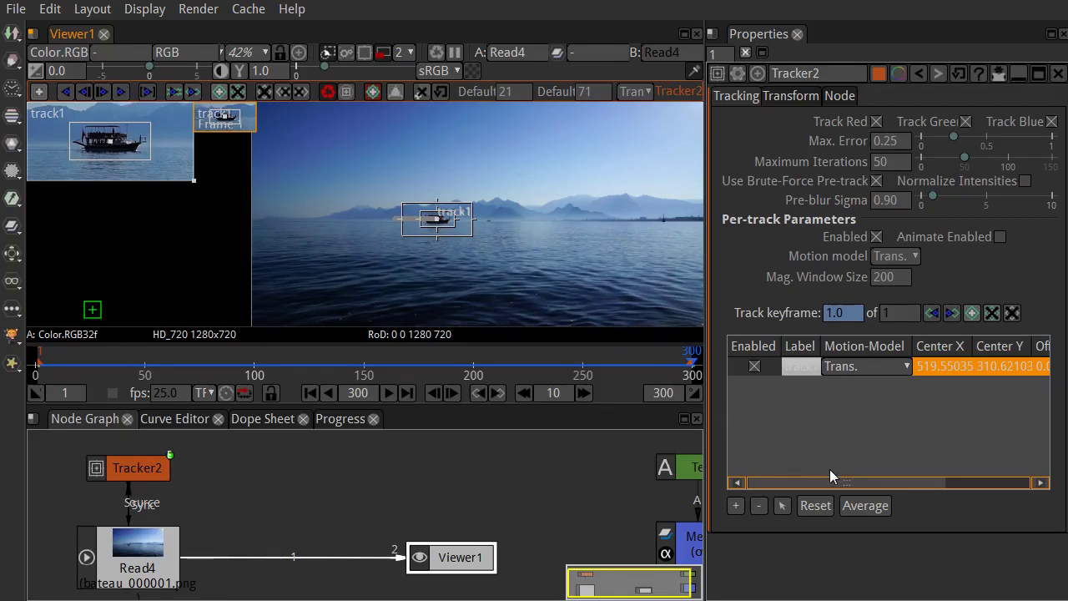
{"action": "left_click_drag", "start_coordinate": [798, 484], "coordinate": [881, 484]}
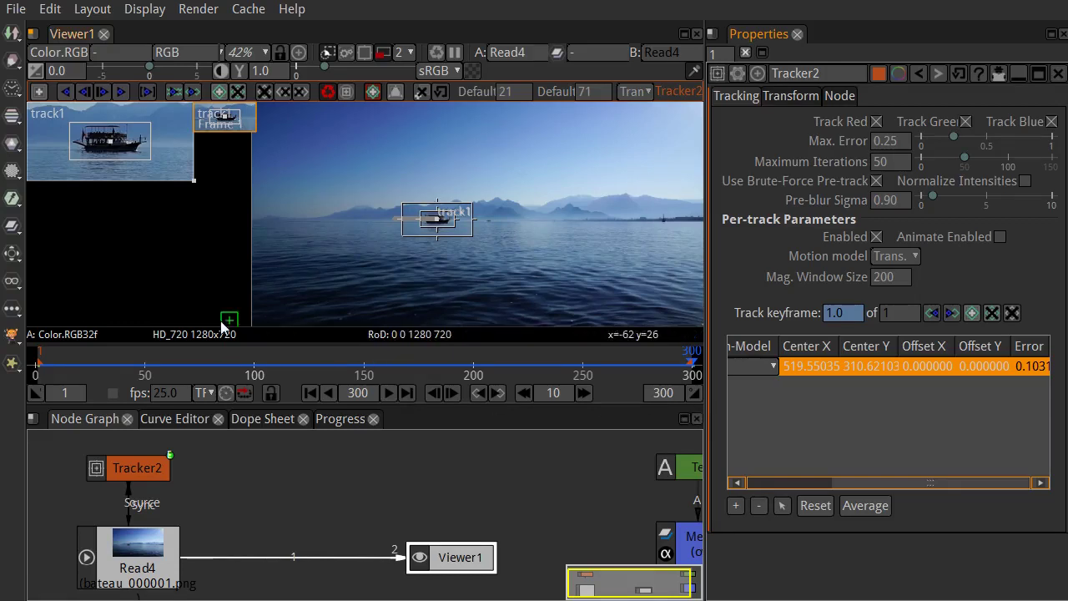
Step: Play the sequence from the first frame, zoomed in on the boat, to check that the track follows it
{"action": "left_click", "coordinate": [308, 392]}
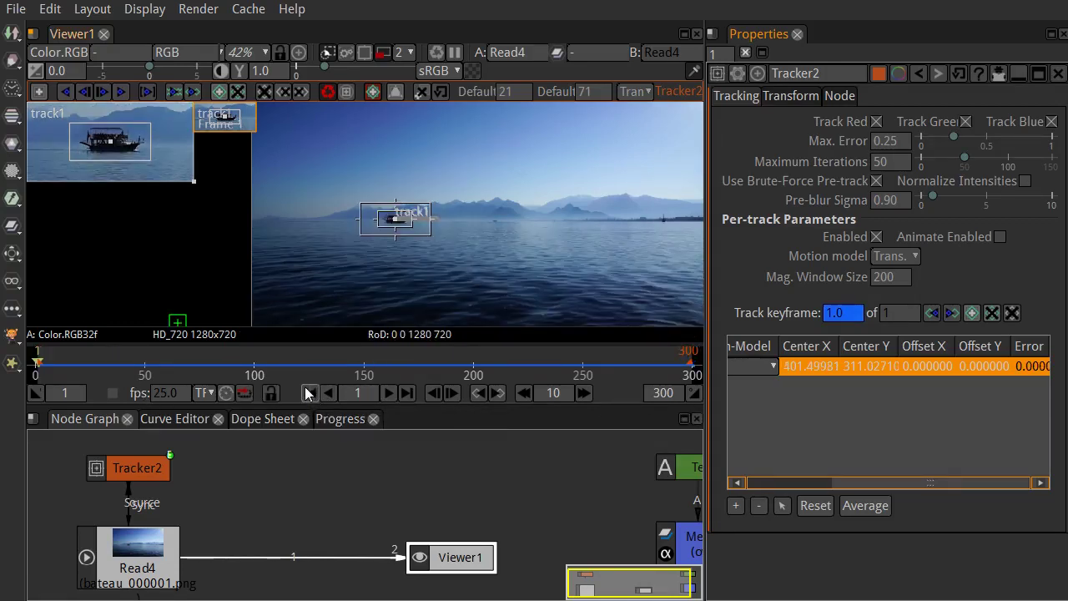
{"action": "scroll", "coordinate": [396, 207], "scroll_direction": "up", "scroll_amount": 6}
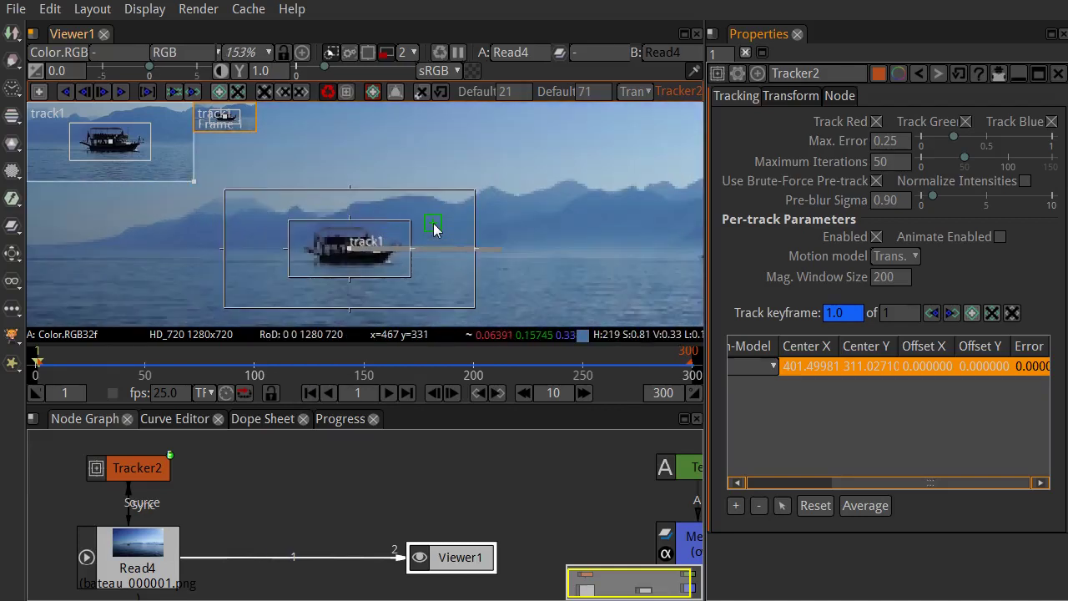
{"action": "left_click", "coordinate": [387, 393]}
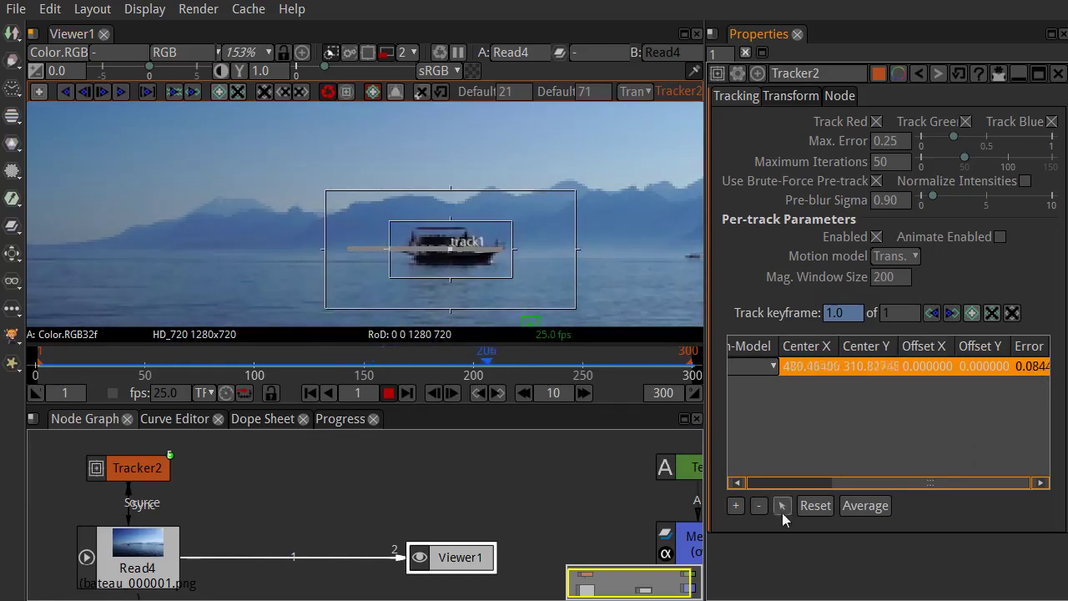
{"action": "left_click", "coordinate": [389, 396]}
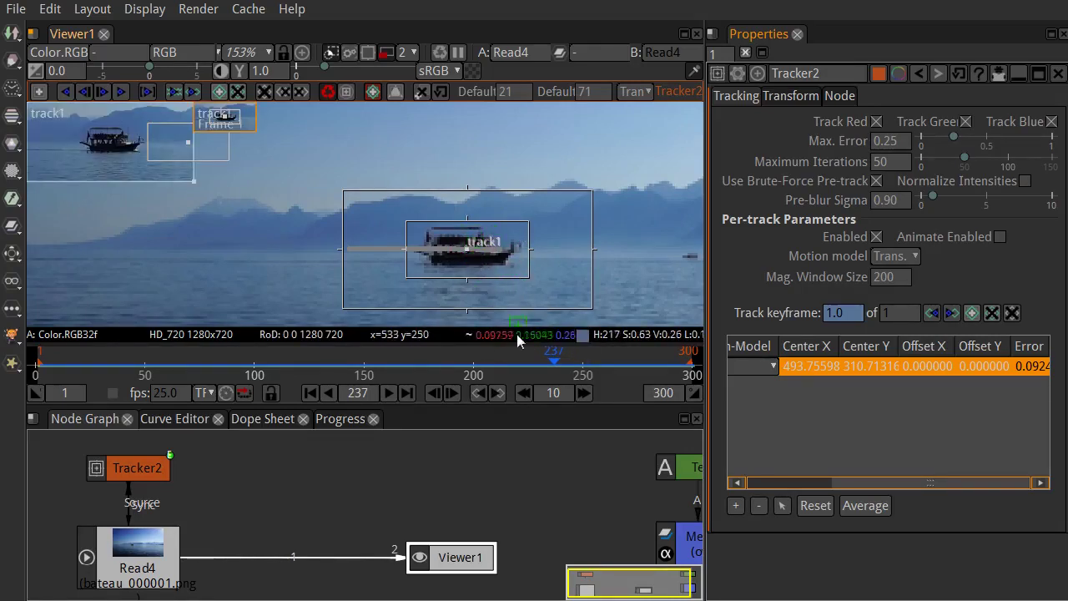
Step: Scrub back through the sequence to check the boat's track and return to the first frame
{"action": "left_click_drag", "start_coordinate": [546, 361], "coordinate": [476, 362]}
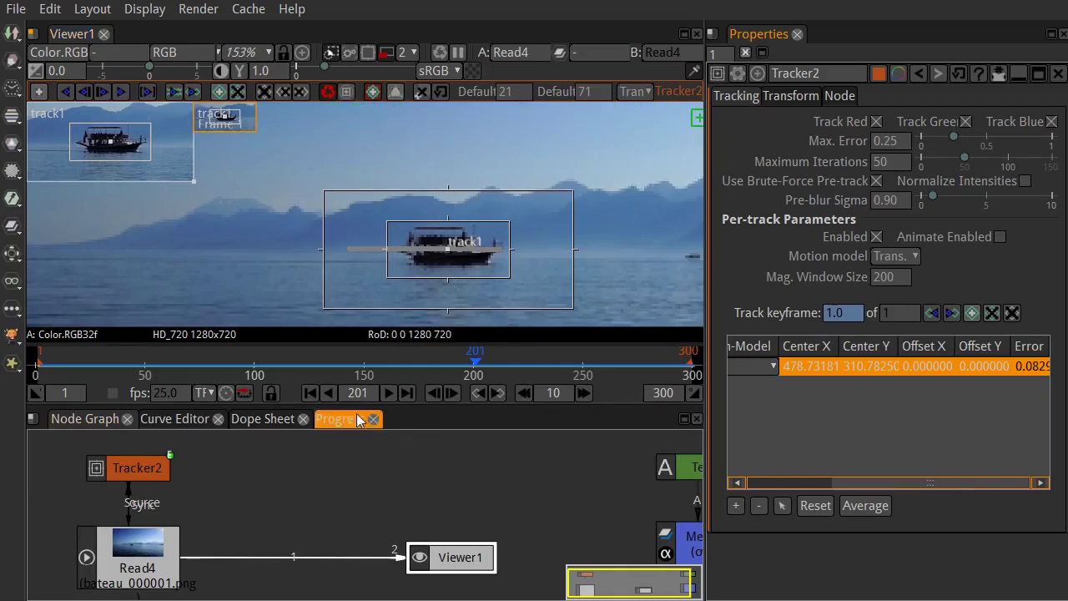
{"action": "left_click", "coordinate": [305, 395]}
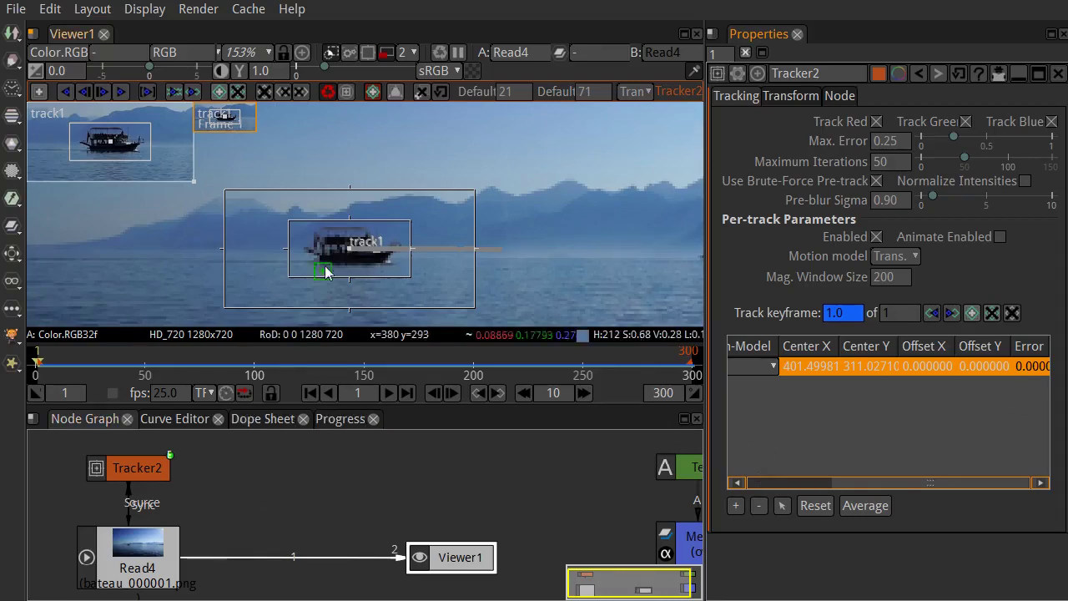
{"action": "scroll", "coordinate": [313, 271], "scroll_direction": "down", "scroll_amount": 8}
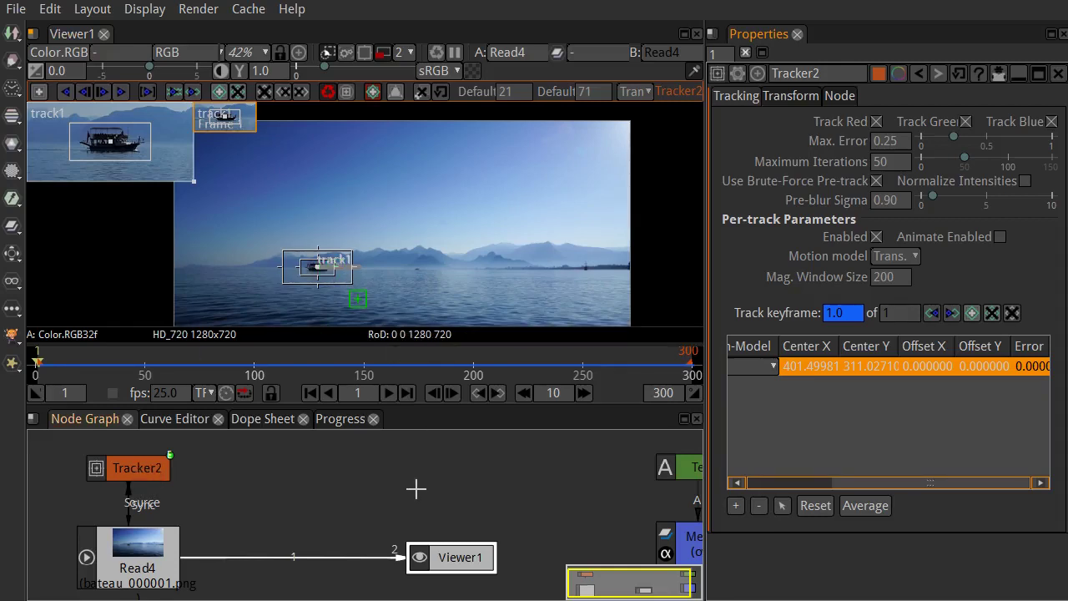
Step: Move Text2 and Merge5 between Read4 and the viewer node, and connect Merge5's B input to Read4
{"action": "scroll", "coordinate": [446, 489], "scroll_direction": "down", "scroll_amount": 2}
{"action": "left_click_drag", "start_coordinate": [481, 478], "coordinate": [462, 478]}
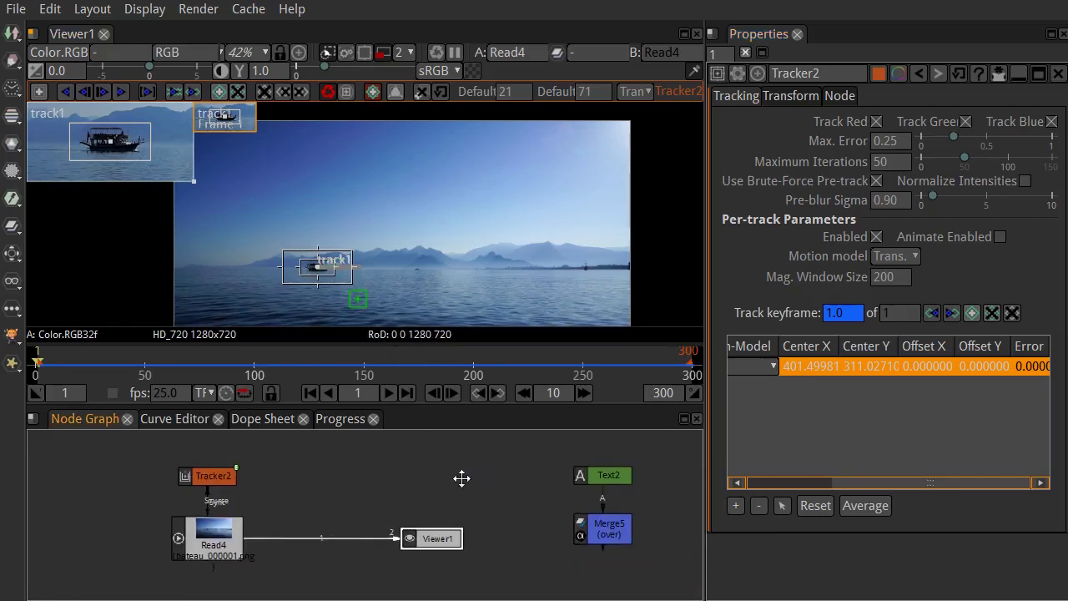
{"action": "left_click_drag", "start_coordinate": [438, 545], "coordinate": [514, 560]}
{"action": "left_click_drag", "start_coordinate": [543, 454], "coordinate": [676, 574]}
{"action": "left_click_drag", "start_coordinate": [621, 539], "coordinate": [397, 523]}
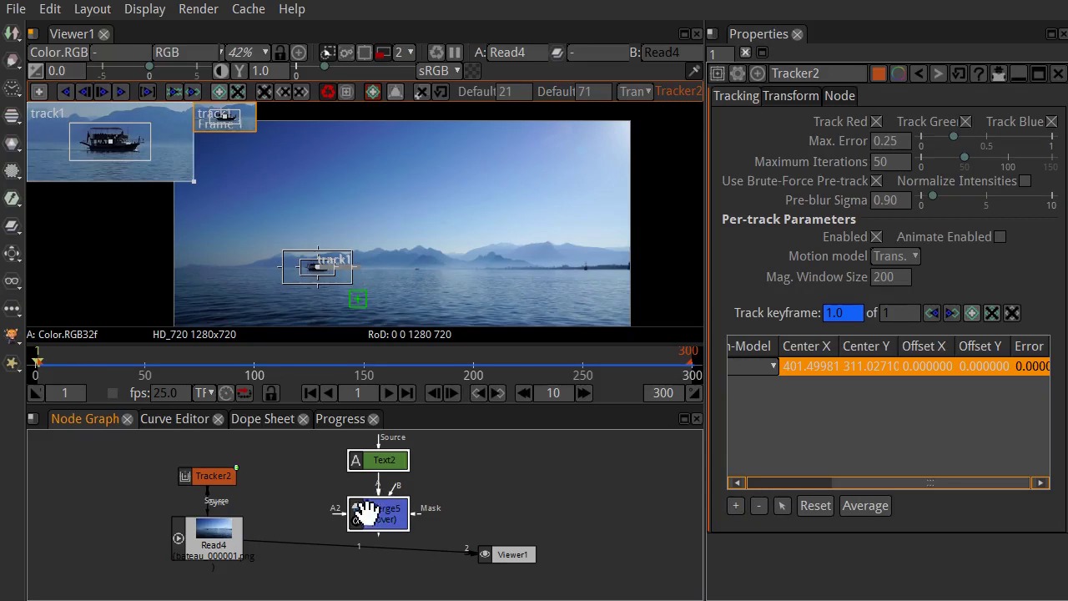
{"action": "left_click_drag", "start_coordinate": [397, 491], "coordinate": [227, 536]}
{"action": "left_click_drag", "start_coordinate": [400, 519], "coordinate": [400, 520]}
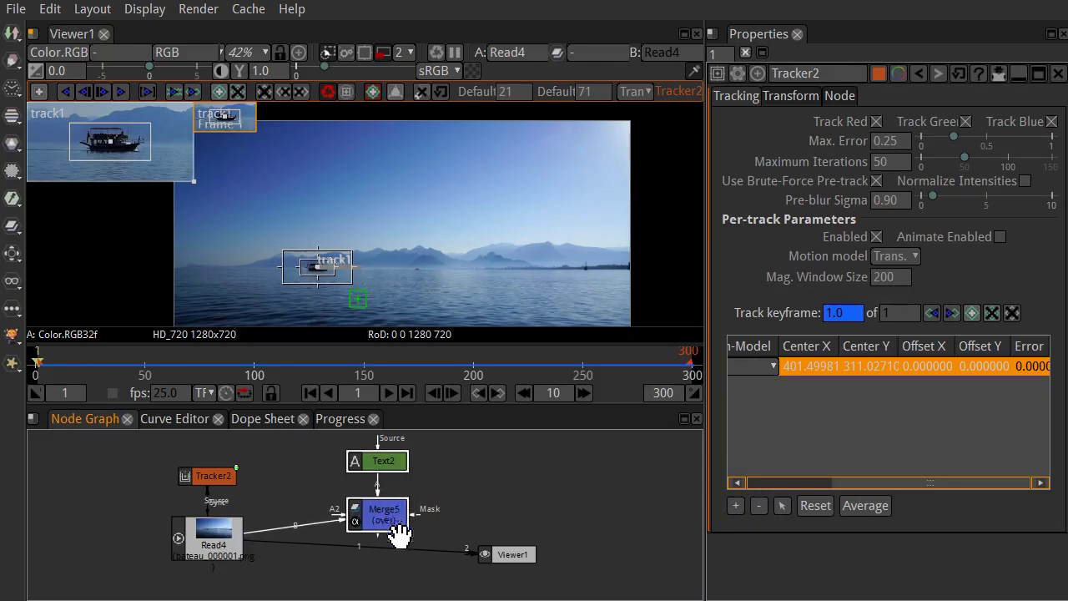
Step: Display Merge5's output in Viewer1 and align the Text2 and Merge5 nodes beside Read4
{"action": "left_click", "coordinate": [492, 555]}
{"action": "left_click", "coordinate": [391, 524]}
{"action": "key", "text": "1"}
{"action": "left_click_drag", "start_coordinate": [429, 446], "coordinate": [328, 562]}
{"action": "left_click_drag", "start_coordinate": [388, 527], "coordinate": [372, 544]}
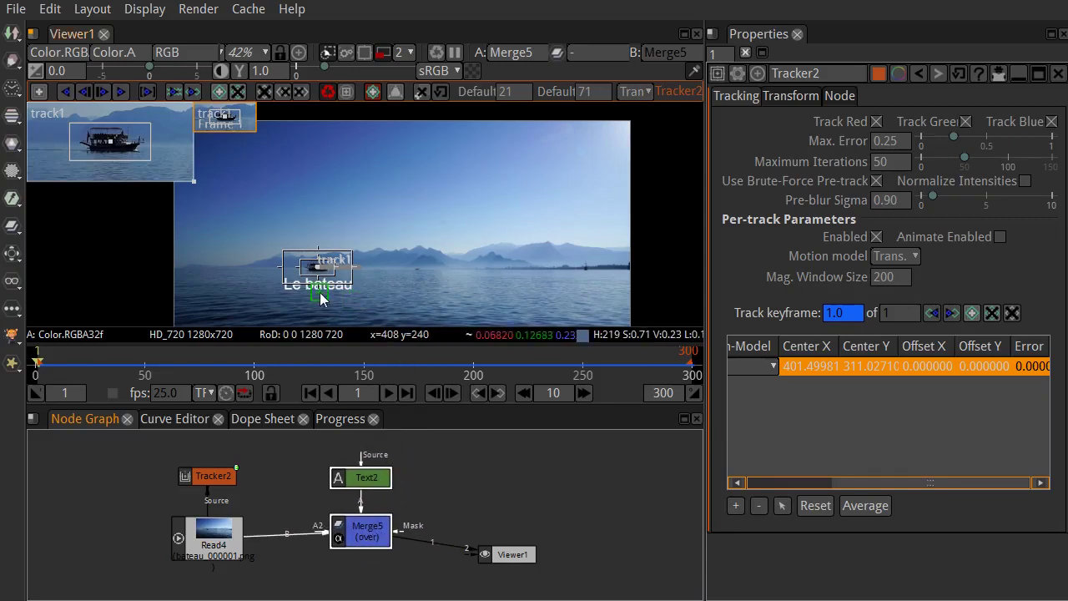
Step: Play the composite briefly to compare the title's position with the moving boat, and return to the first frame
{"action": "left_click", "coordinate": [389, 393]}
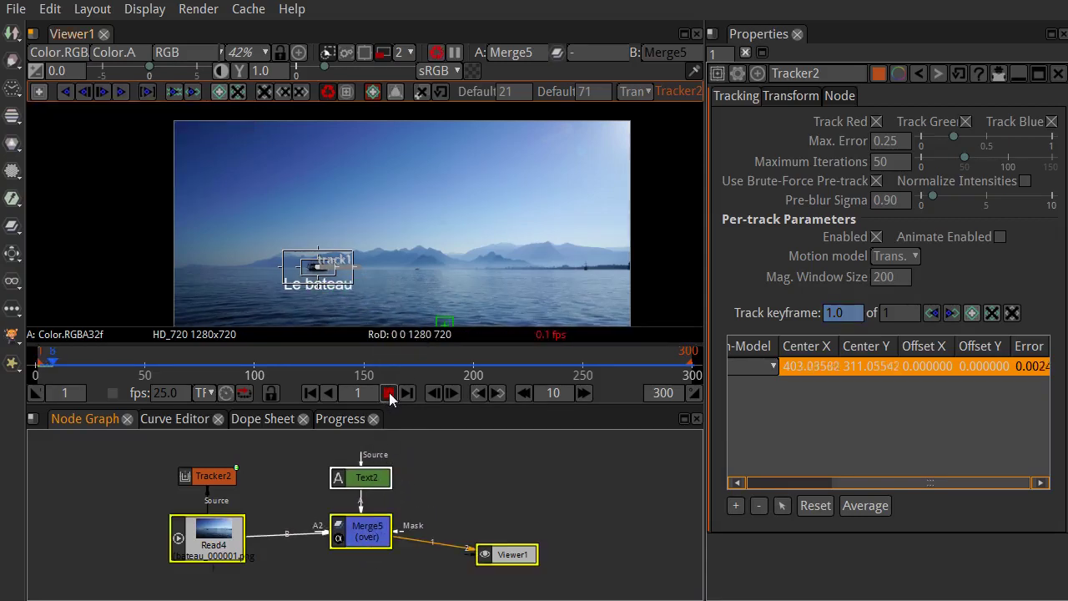
{"action": "left_click", "coordinate": [389, 394]}
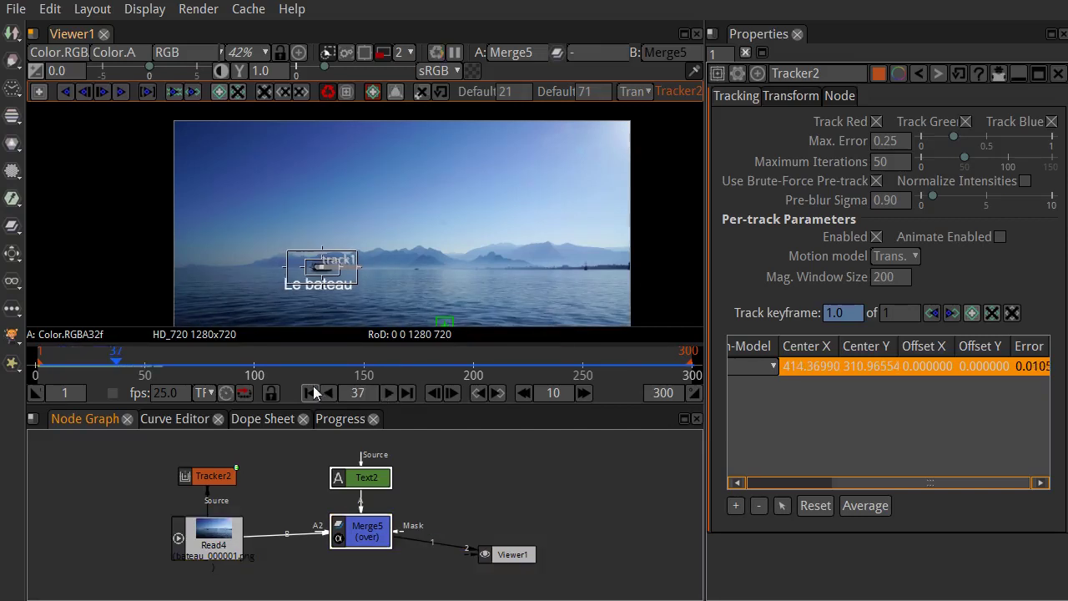
{"action": "left_click", "coordinate": [311, 392]}
Step: Set Tracker2's motion type to Match-Move and its transform type to Transform
{"action": "left_click", "coordinate": [215, 476]}
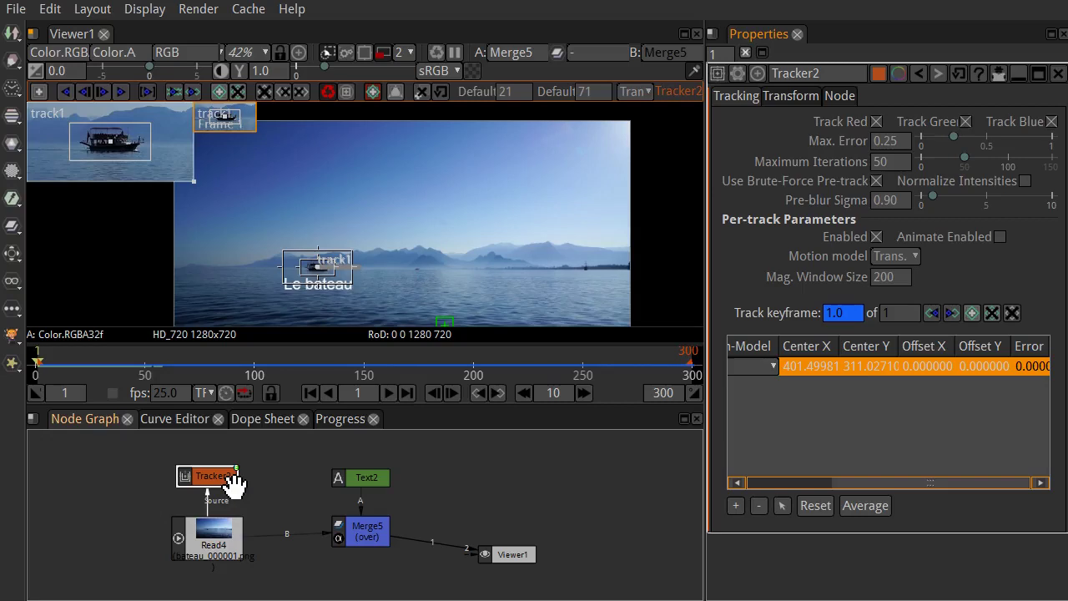
{"action": "left_click", "coordinate": [790, 97]}
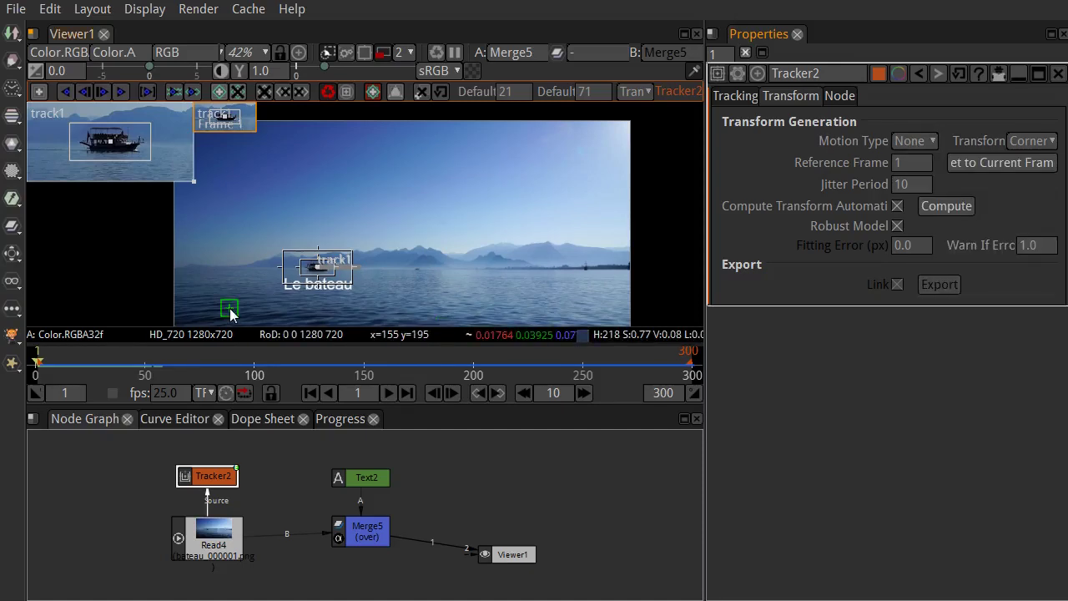
{"action": "left_click", "coordinate": [902, 142]}
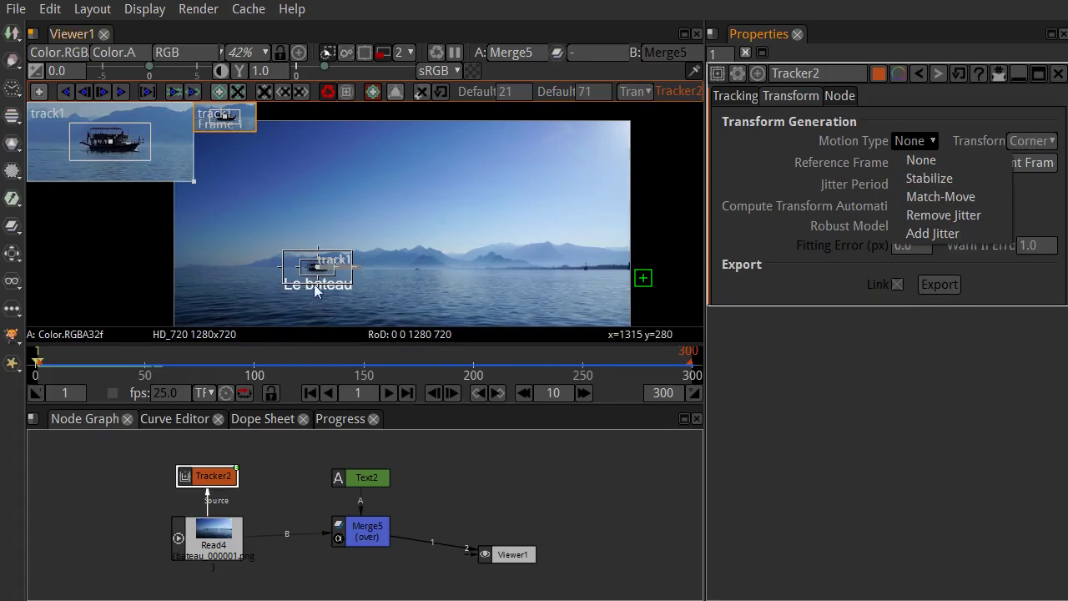
{"action": "left_click", "coordinate": [972, 197]}
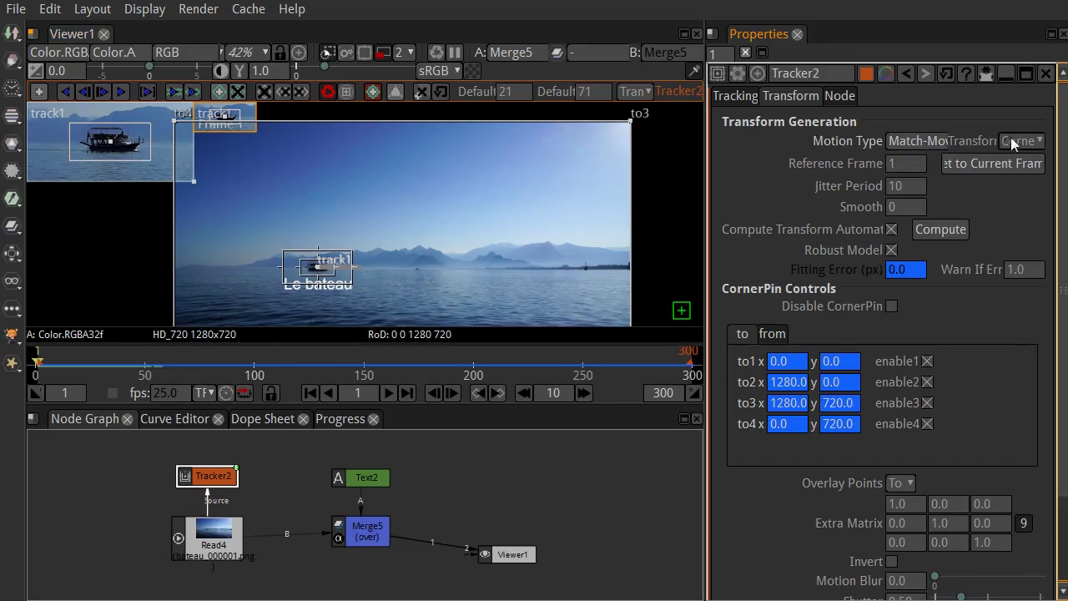
{"action": "left_click", "coordinate": [1040, 142]}
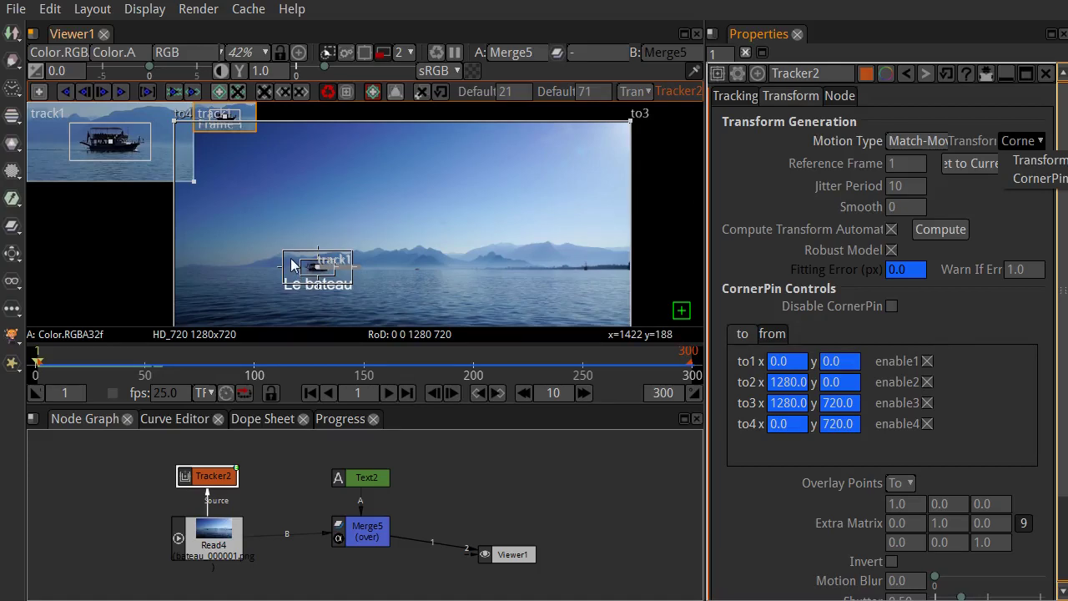
{"action": "left_click", "coordinate": [1034, 163]}
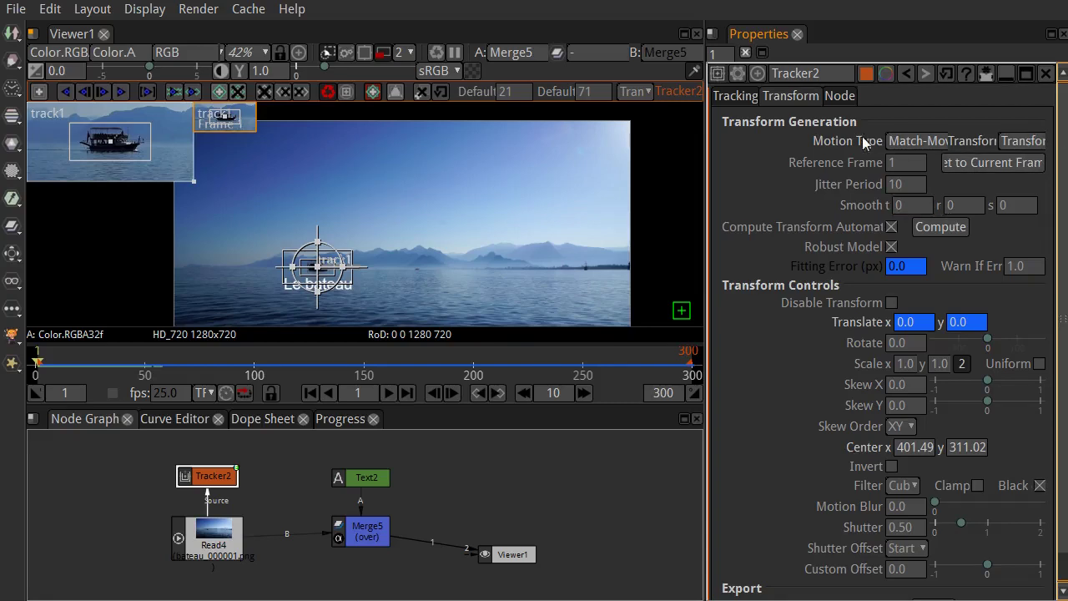
Step: Export the tracker's motion as a linked Transform node and place it between Tracker2 and Text2
{"action": "scroll", "coordinate": [741, 415], "scroll_direction": "down", "scroll_amount": 1}
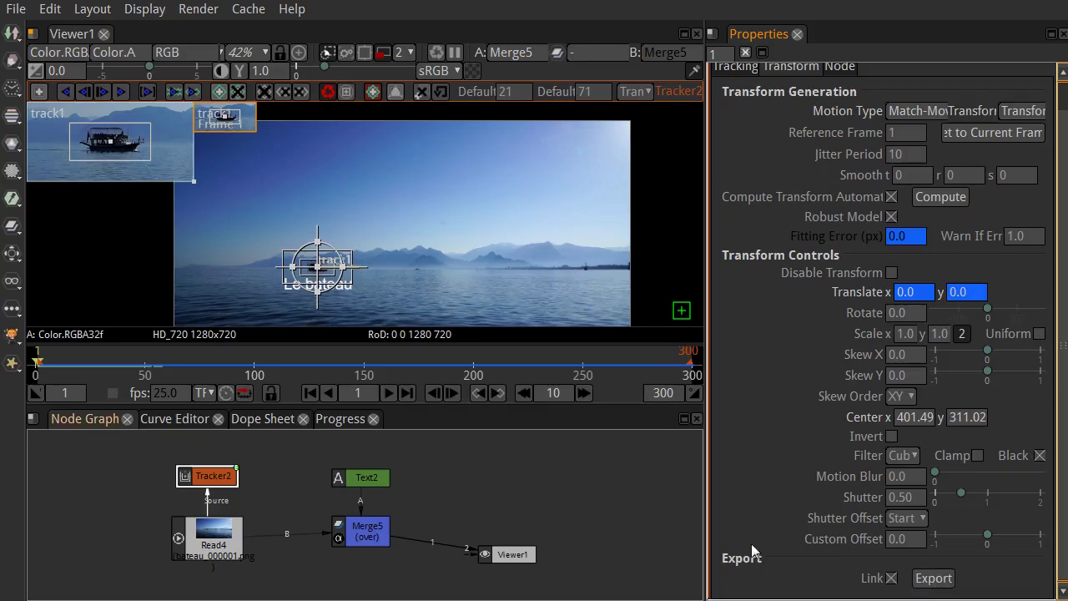
{"action": "left_click", "coordinate": [933, 578]}
{"action": "left_click_drag", "start_coordinate": [338, 484], "coordinate": [275, 484]}
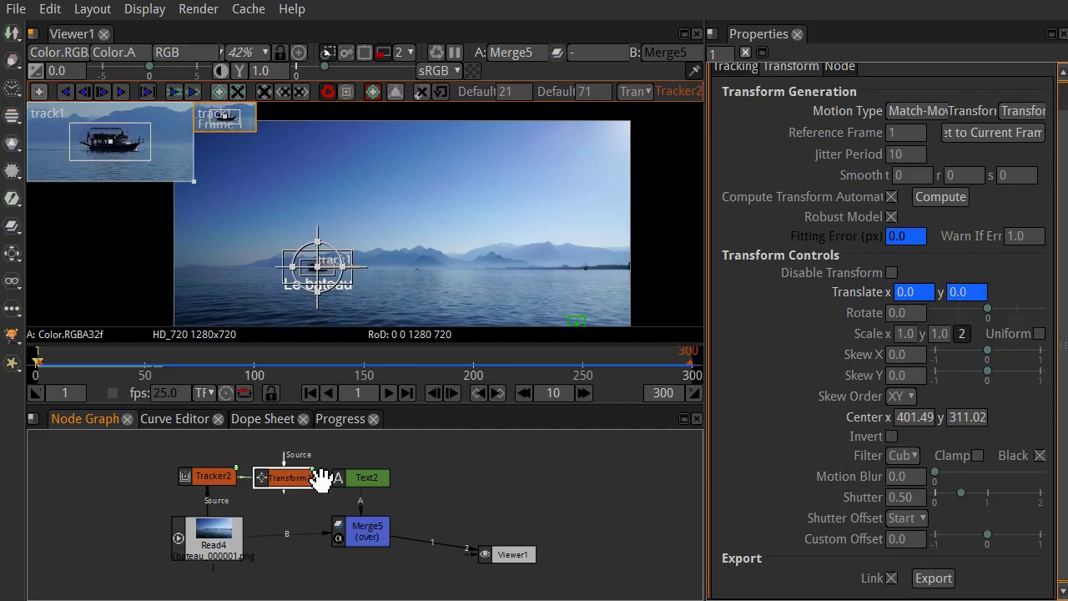
{"action": "scroll", "coordinate": [311, 487], "scroll_direction": "up", "scroll_amount": 2}
{"action": "left_click_drag", "start_coordinate": [297, 512], "coordinate": [320, 540]}
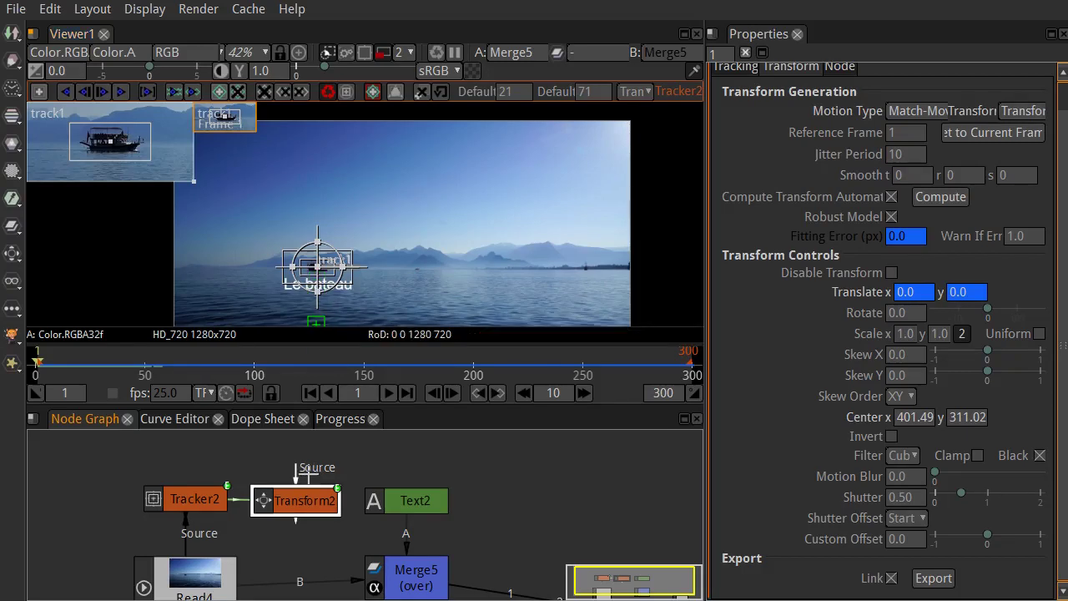
Step: Insert the exported Transform2 node between Text2 and Merge5's A input, and tidy the node layout
{"action": "left_click_drag", "start_coordinate": [441, 501], "coordinate": [449, 471]}
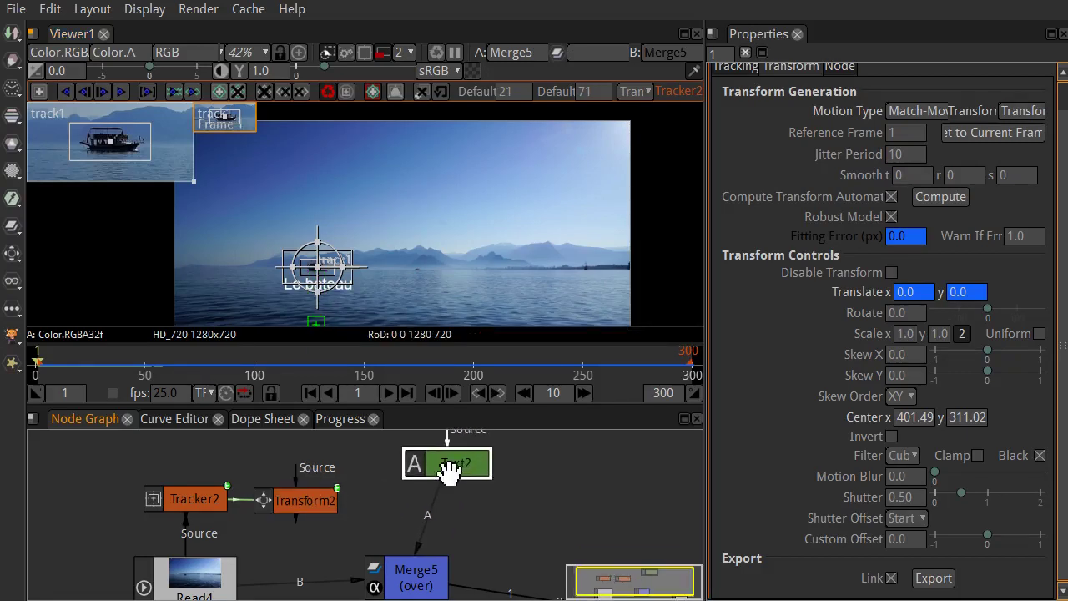
{"action": "left_click_drag", "start_coordinate": [431, 507], "coordinate": [491, 500]}
{"action": "left_click_drag", "start_coordinate": [295, 474], "coordinate": [438, 473]}
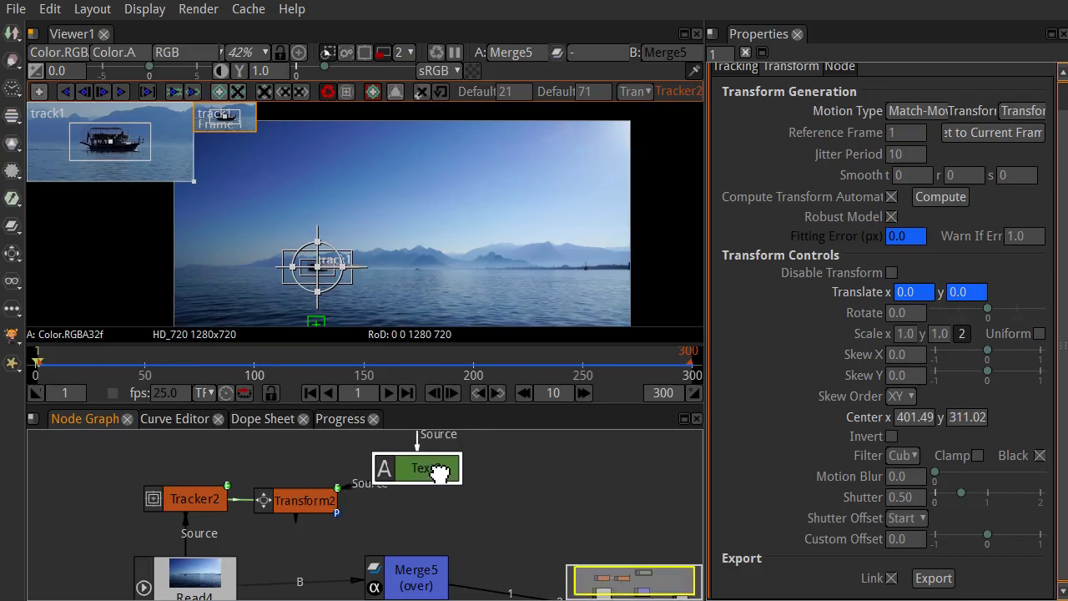
{"action": "left_click", "coordinate": [315, 513]}
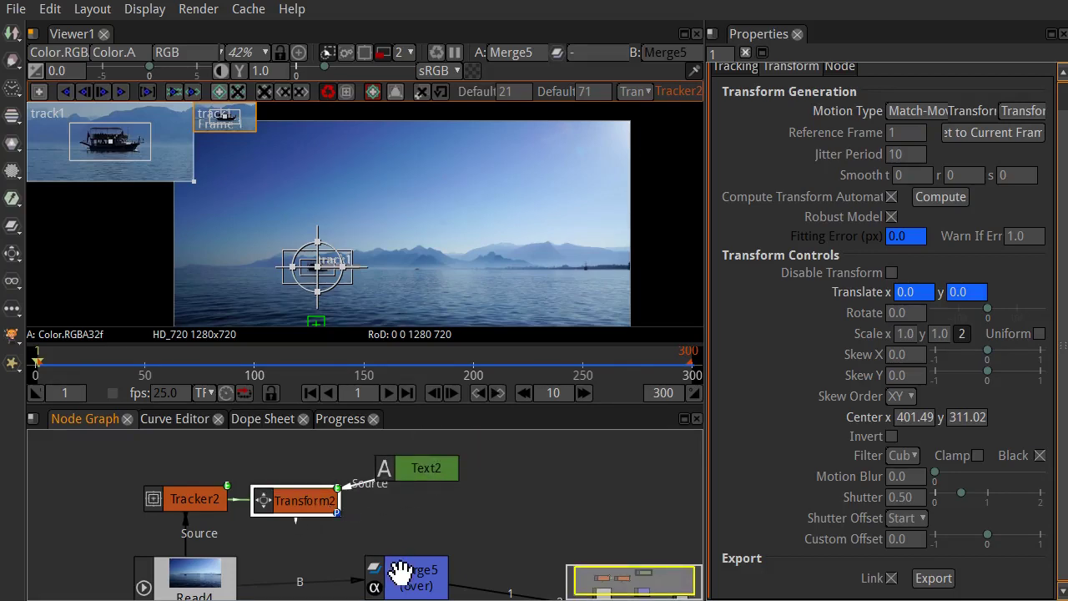
{"action": "left_click", "coordinate": [429, 578]}
{"action": "left_click_drag", "start_coordinate": [377, 544], "coordinate": [298, 504]}
{"action": "left_click", "coordinate": [353, 471]}
{"action": "left_click_drag", "start_coordinate": [425, 469], "coordinate": [296, 457]}
{"action": "scroll", "coordinate": [392, 509], "scroll_direction": "down", "scroll_amount": 3}
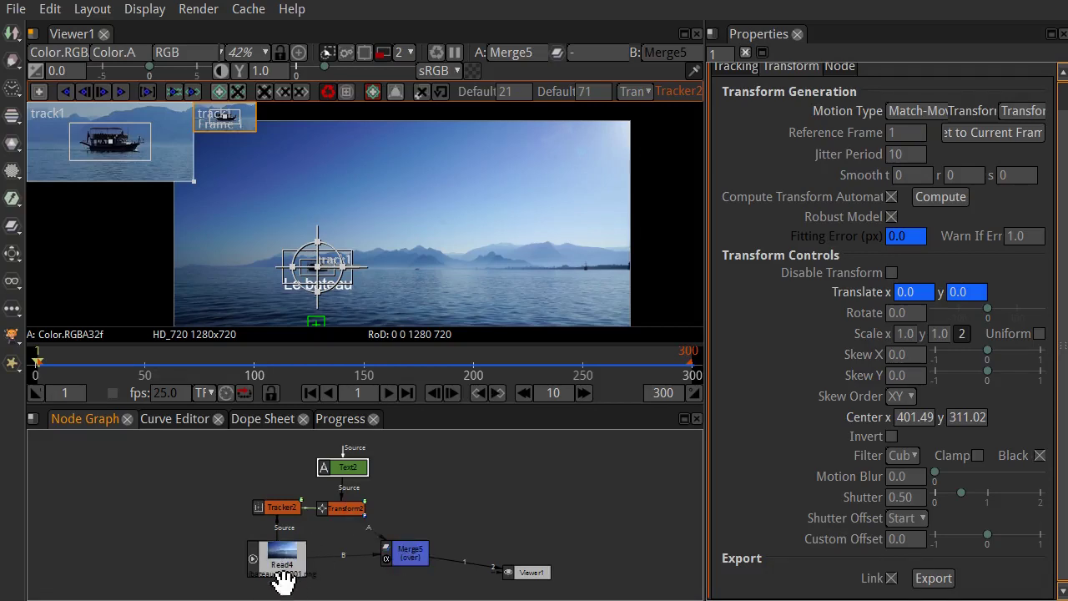
{"action": "left_click_drag", "start_coordinate": [540, 573], "coordinate": [532, 552]}
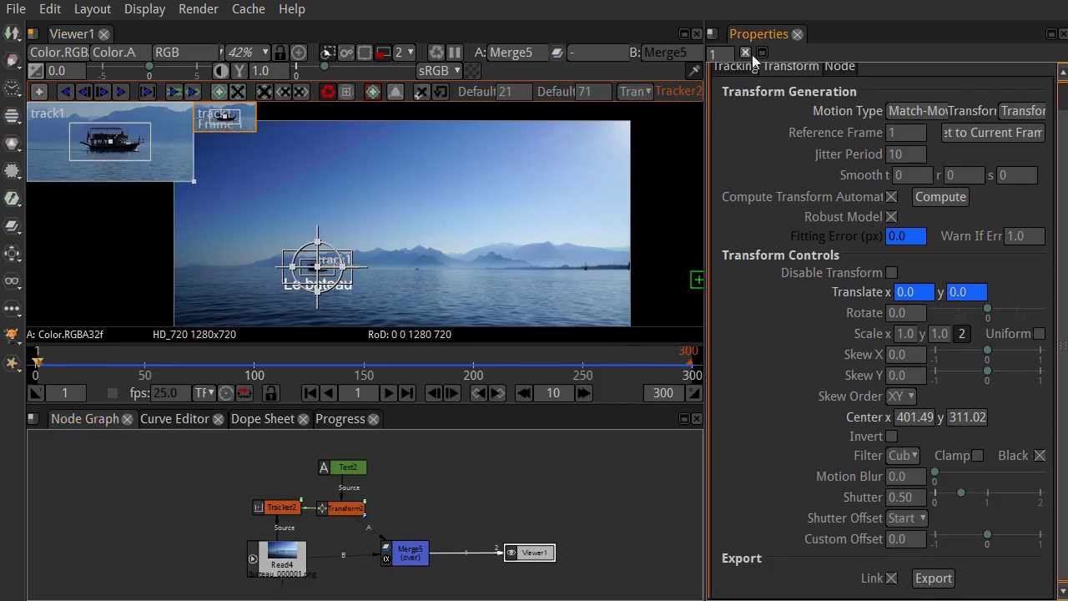
Step: Close all property panels and play the sequence to check that the title follows the boat
{"action": "left_click", "coordinate": [745, 53]}
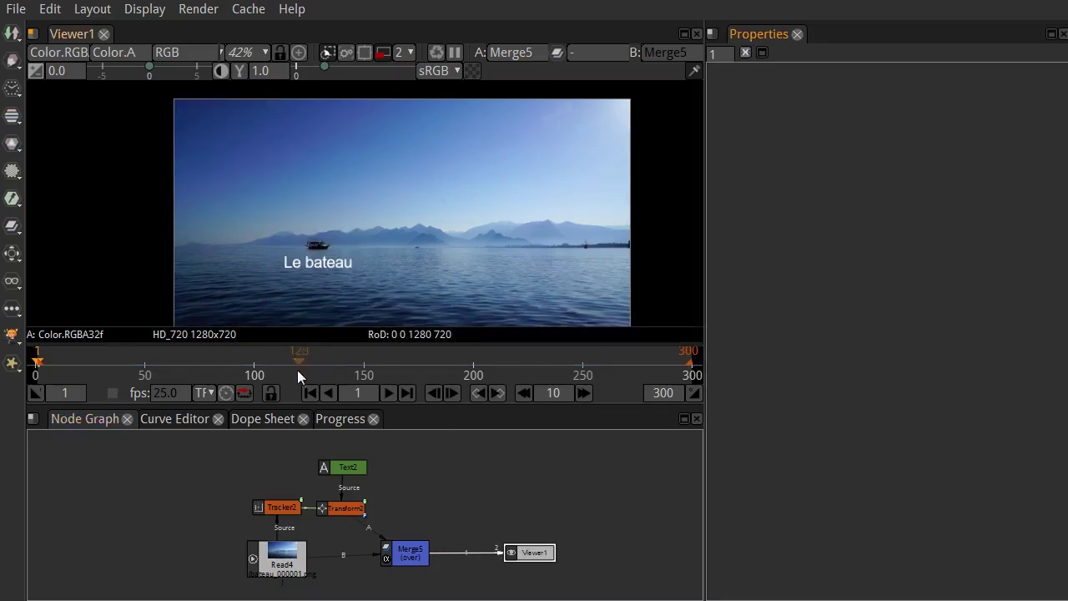
{"action": "left_click", "coordinate": [386, 394]}
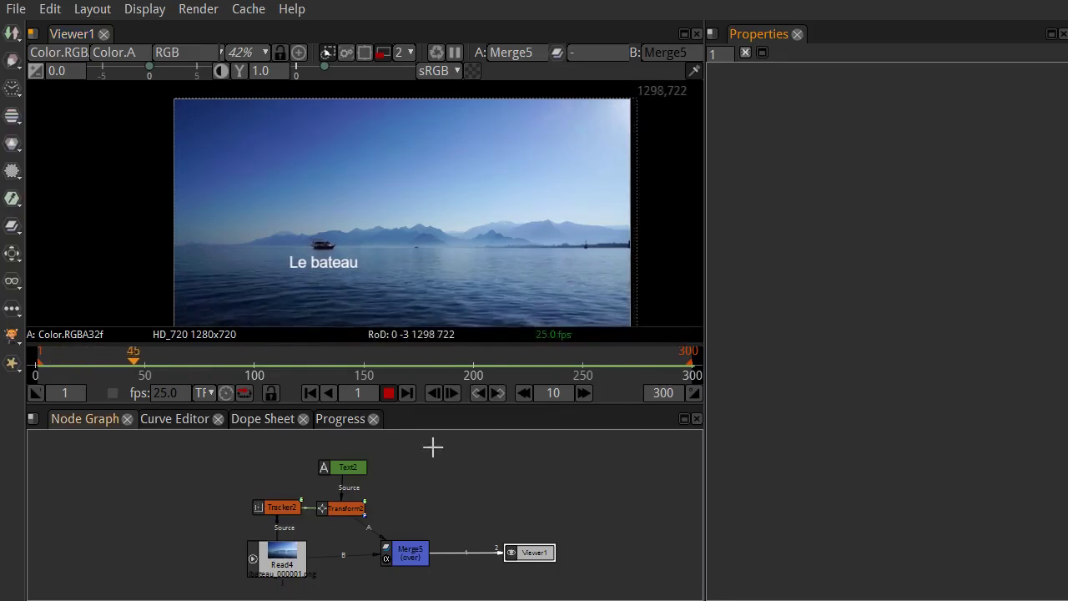
{"action": "left_click", "coordinate": [389, 393]}
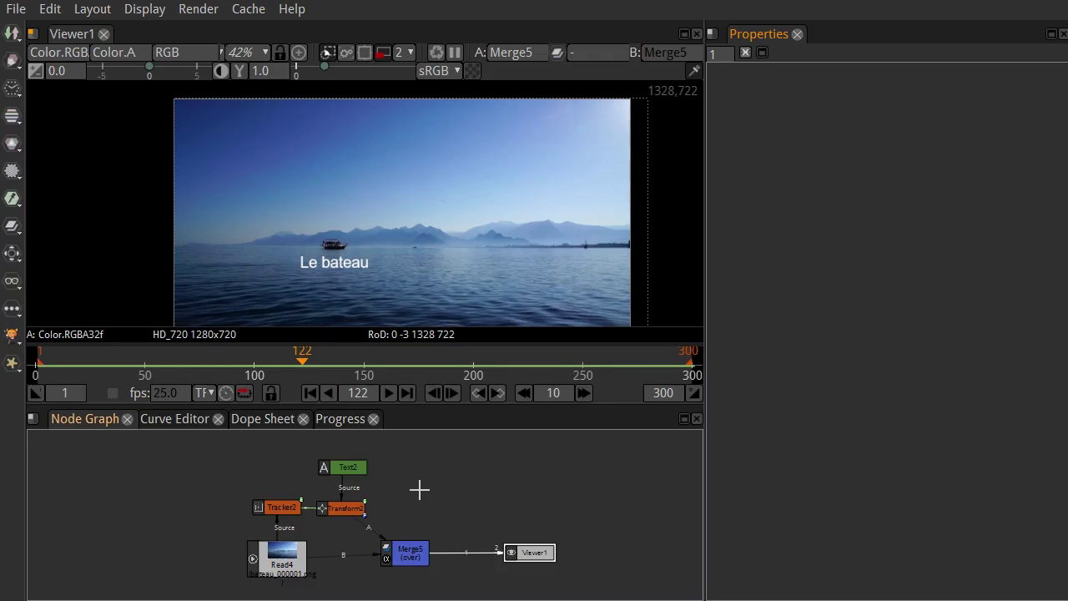
Step: Open the Tracker2 node's properties to review its transform settings
{"action": "left_click", "coordinate": [281, 561]}
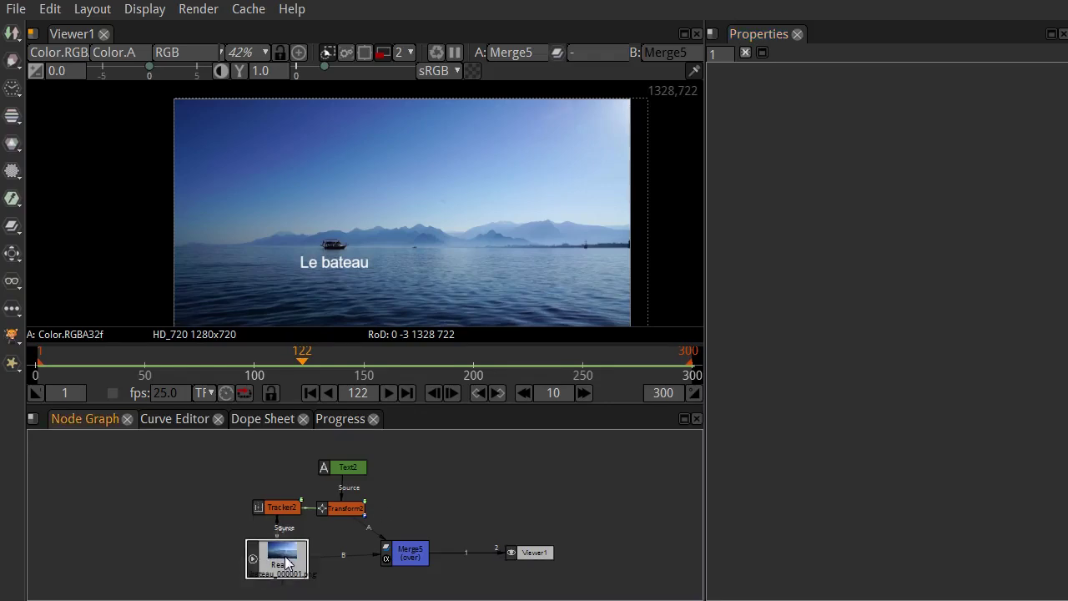
{"action": "left_click", "coordinate": [280, 508]}
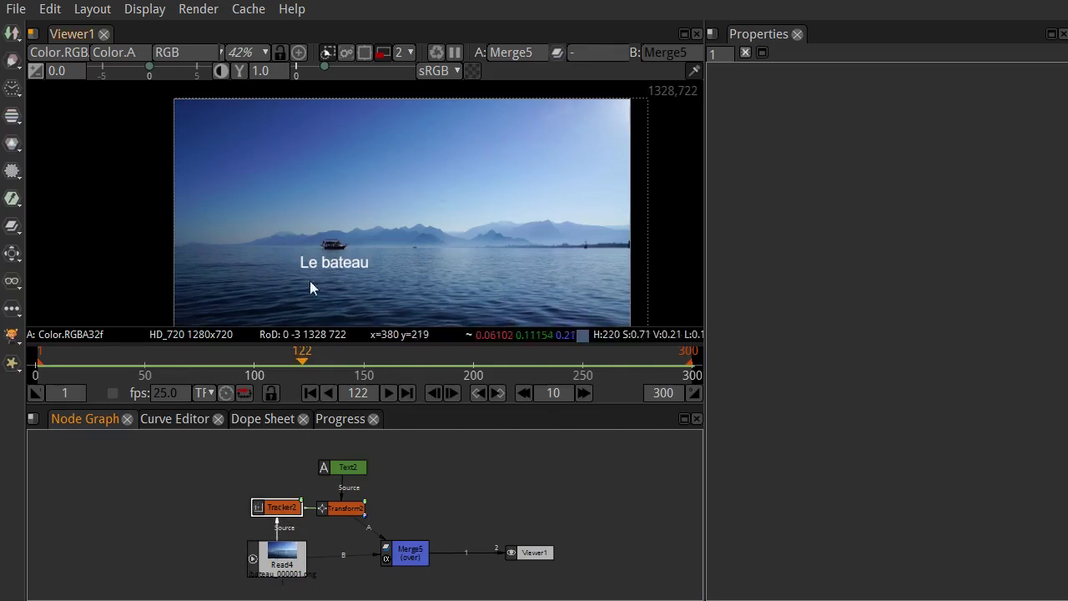
{"action": "double_click", "coordinate": [279, 508]}
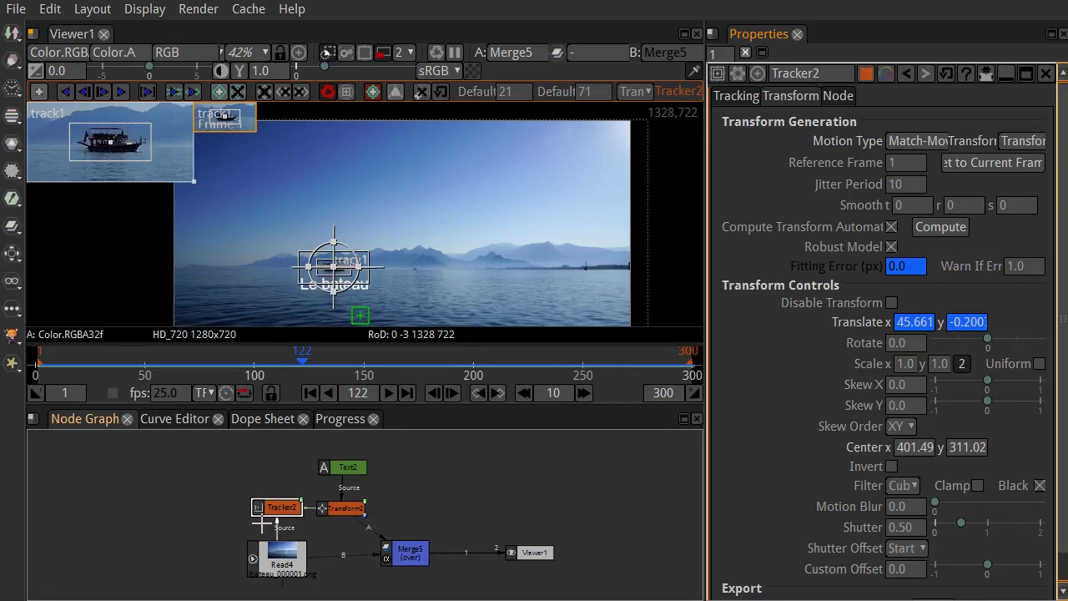
{"action": "left_click", "coordinate": [411, 554]}
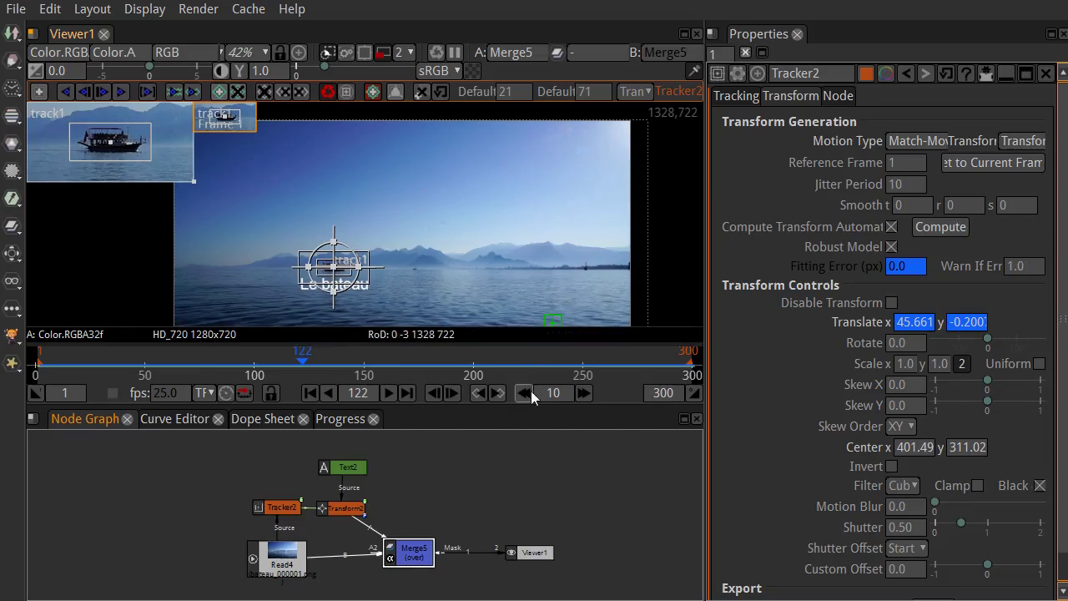
{"action": "key", "text": "Right"}
{"action": "key", "text": "r"}
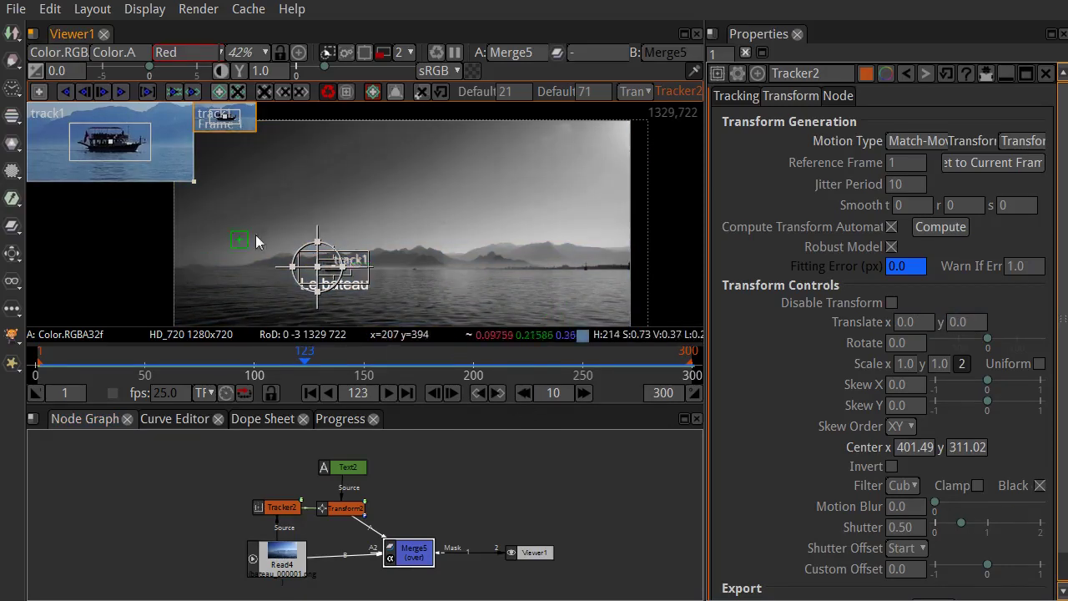
{"action": "left_click", "coordinate": [192, 49]}
{"action": "left_click", "coordinate": [180, 89]}
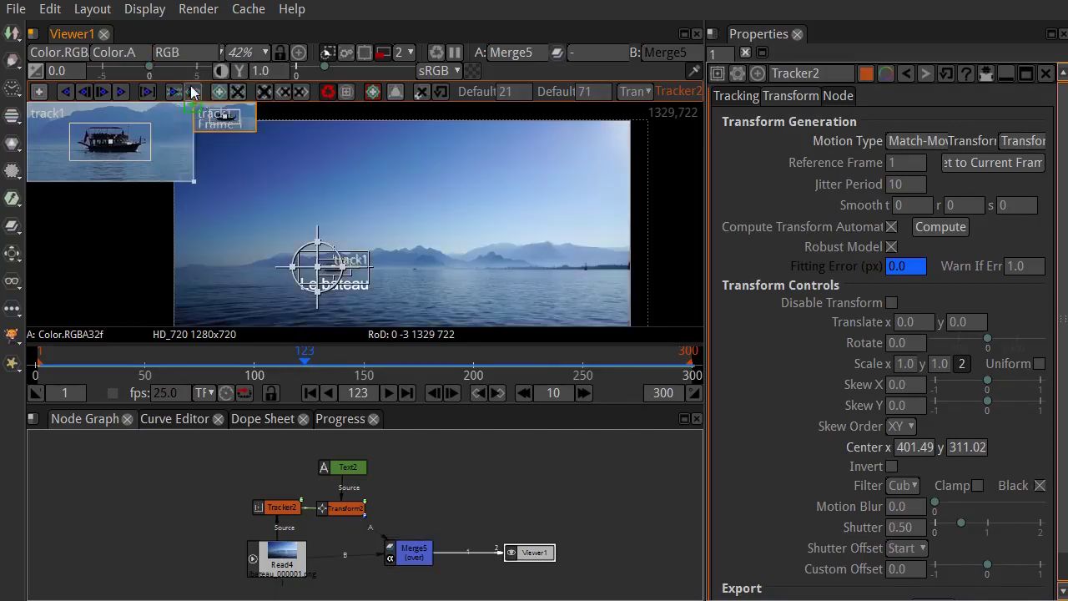
Step: Add a Crop node between Merge5 and Viewer1 and move the viewer node aside to make room
{"action": "key", "text": "Tab"}
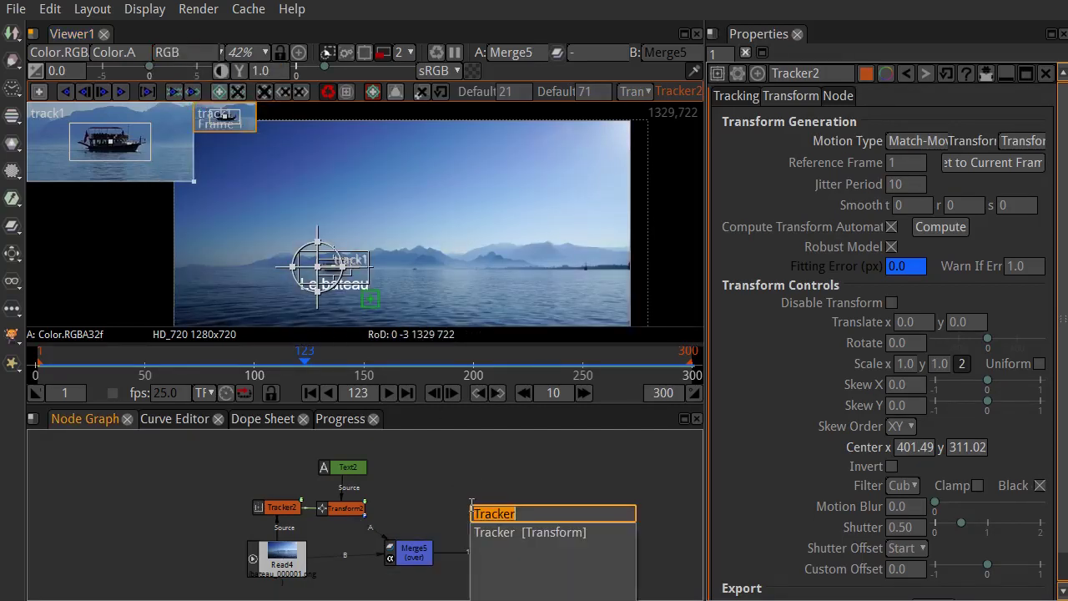
{"action": "type", "text": "cr"}
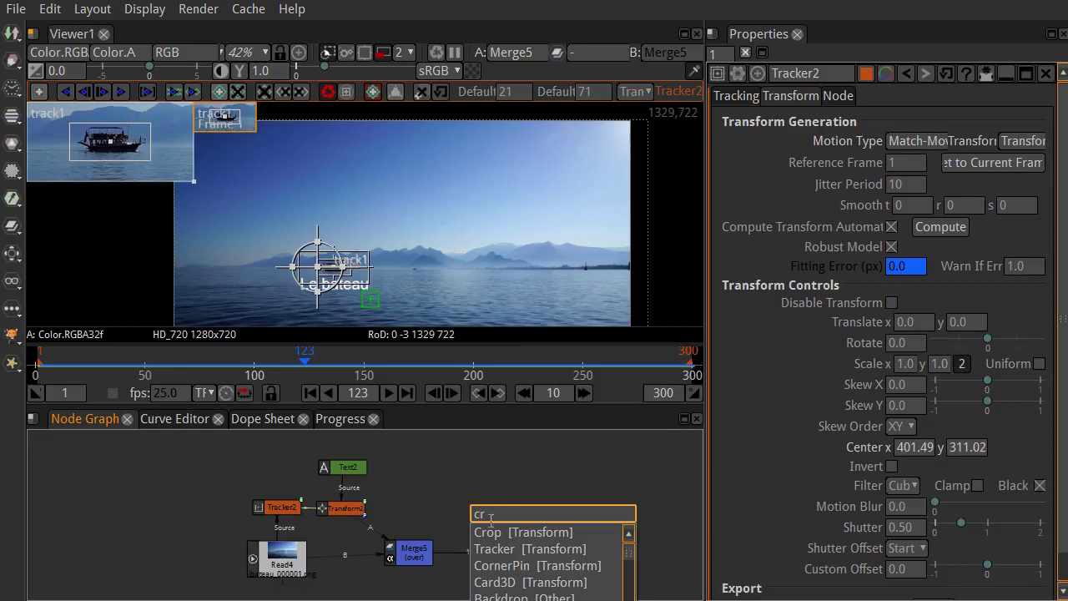
{"action": "left_click", "coordinate": [488, 534]}
{"action": "left_click_drag", "start_coordinate": [511, 542], "coordinate": [560, 555]}
{"action": "left_click", "coordinate": [535, 565]}
{"action": "left_click", "coordinate": [519, 512]}
Step: Return to the first frame and show the whole cropped image in the viewer
{"action": "left_click", "coordinate": [310, 393]}
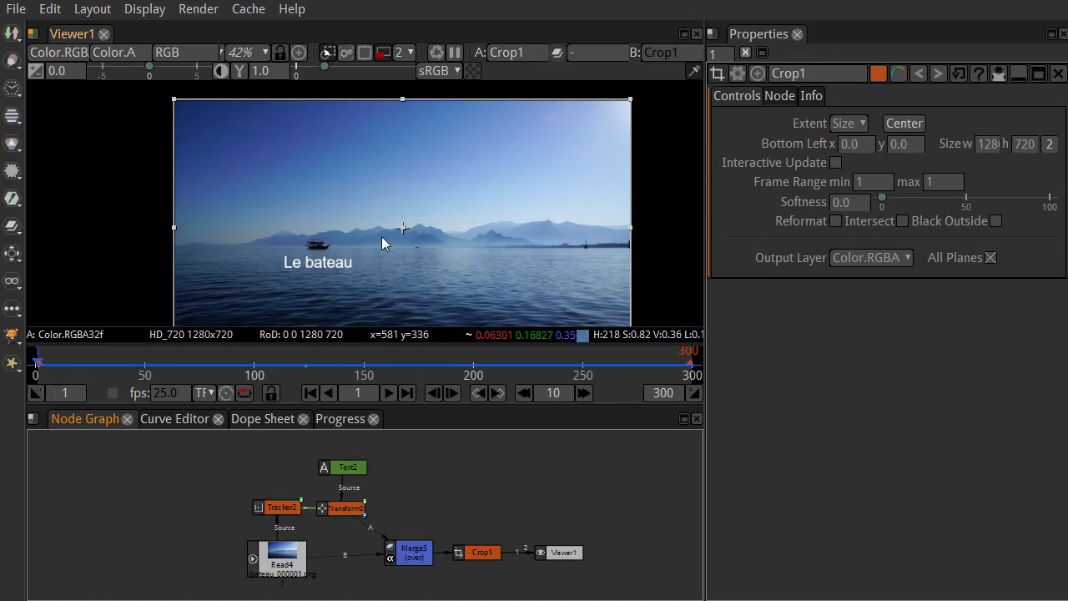
{"action": "left_click_drag", "start_coordinate": [96, 237], "coordinate": [72, 212]}
{"action": "scroll", "coordinate": [74, 213], "scroll_direction": "down", "scroll_amount": 1}
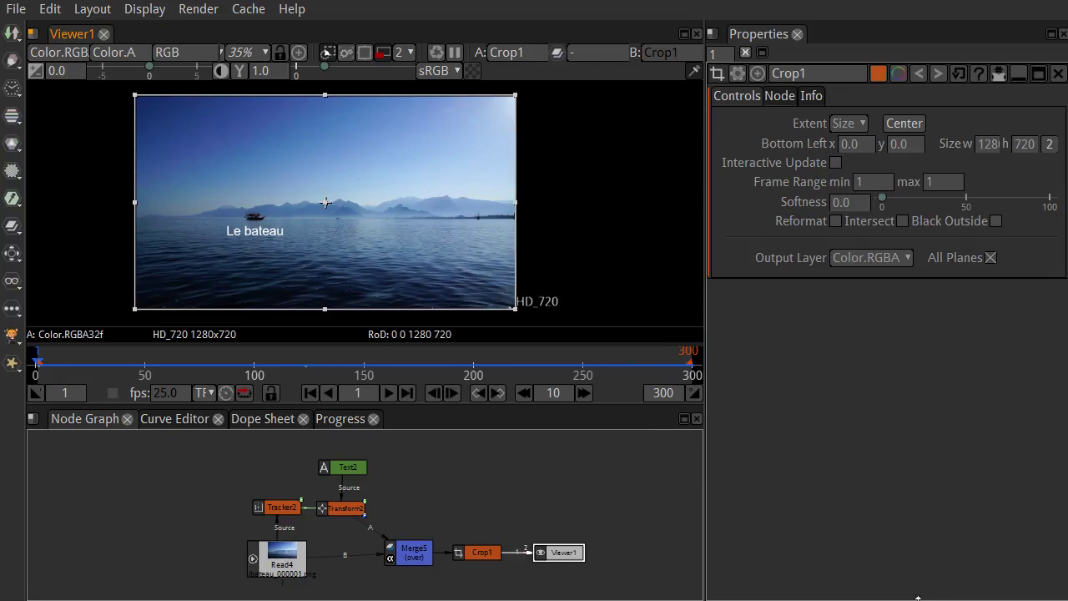